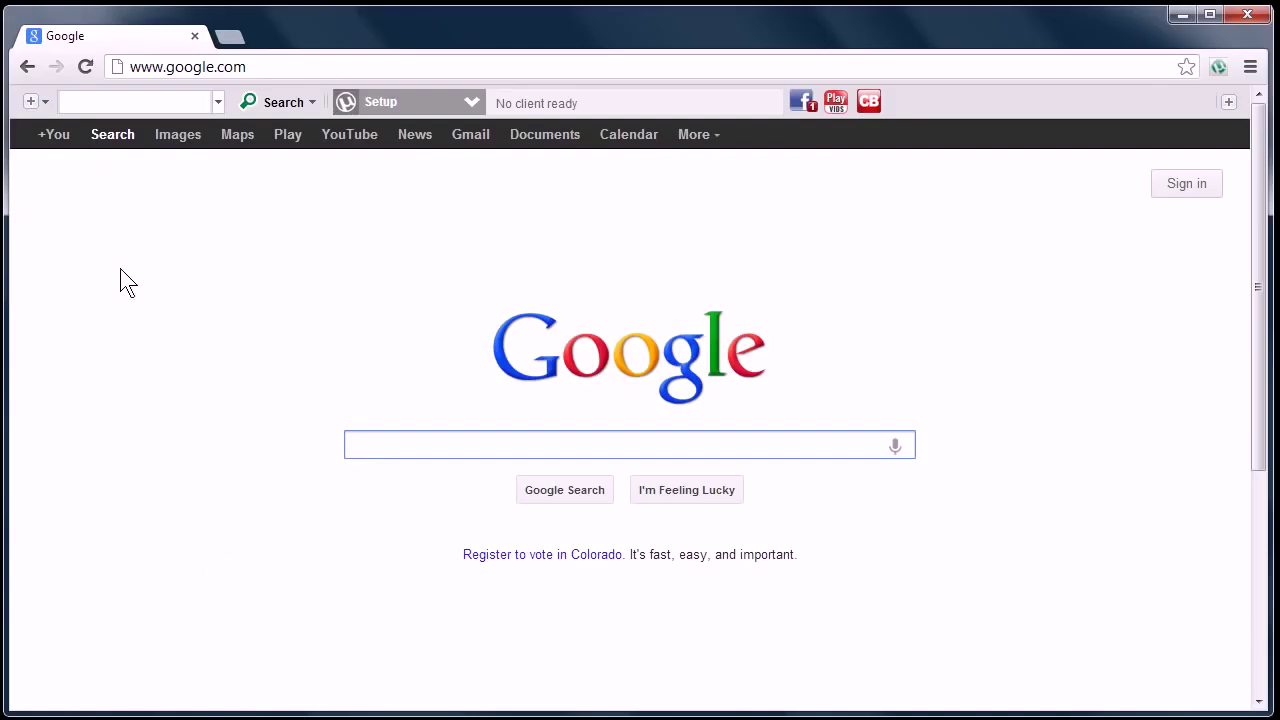
# Step: Load craigslist.com in a new Chromium incognito window
pyautogui.click(1250, 68)
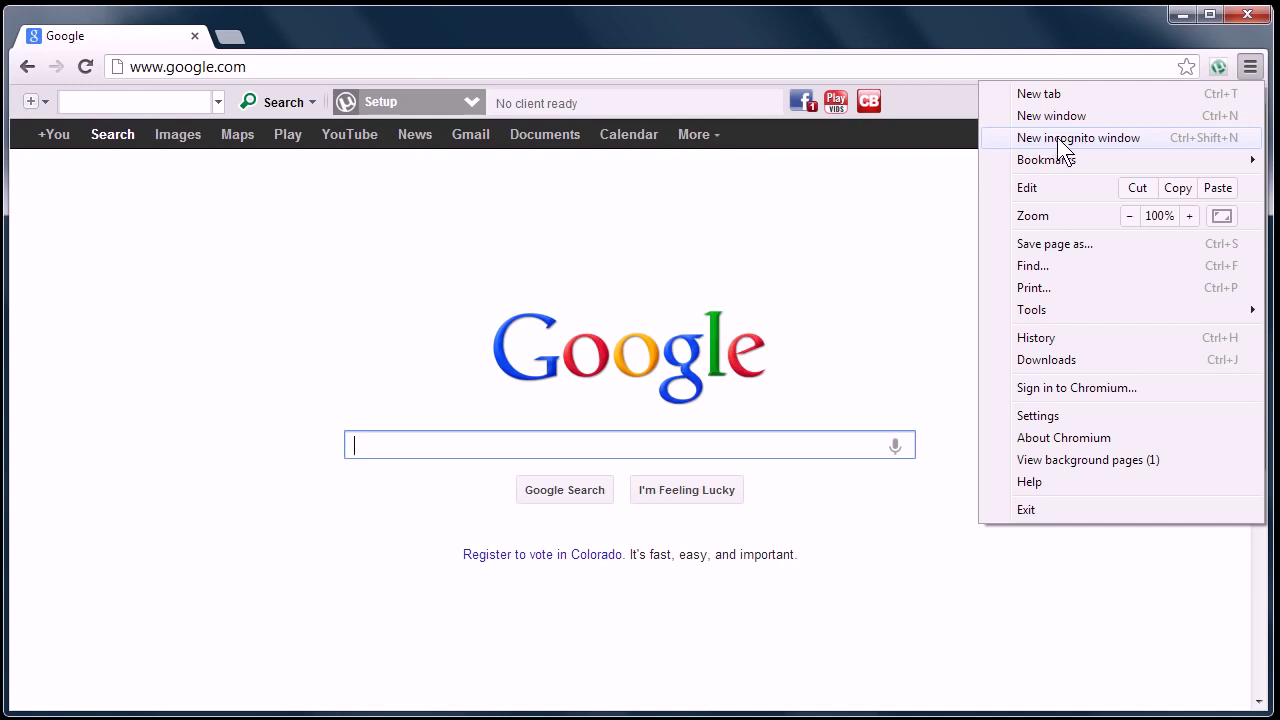
pyautogui.click(1145, 136)
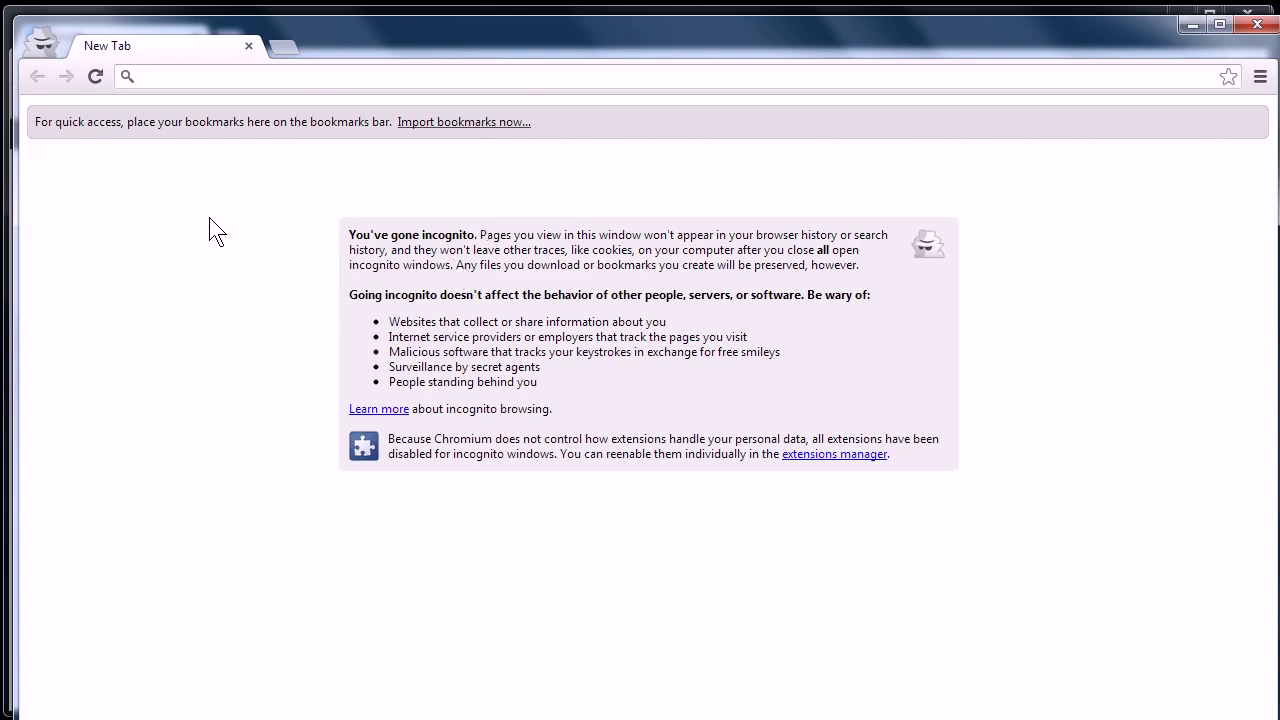
pyautogui.write('crais')
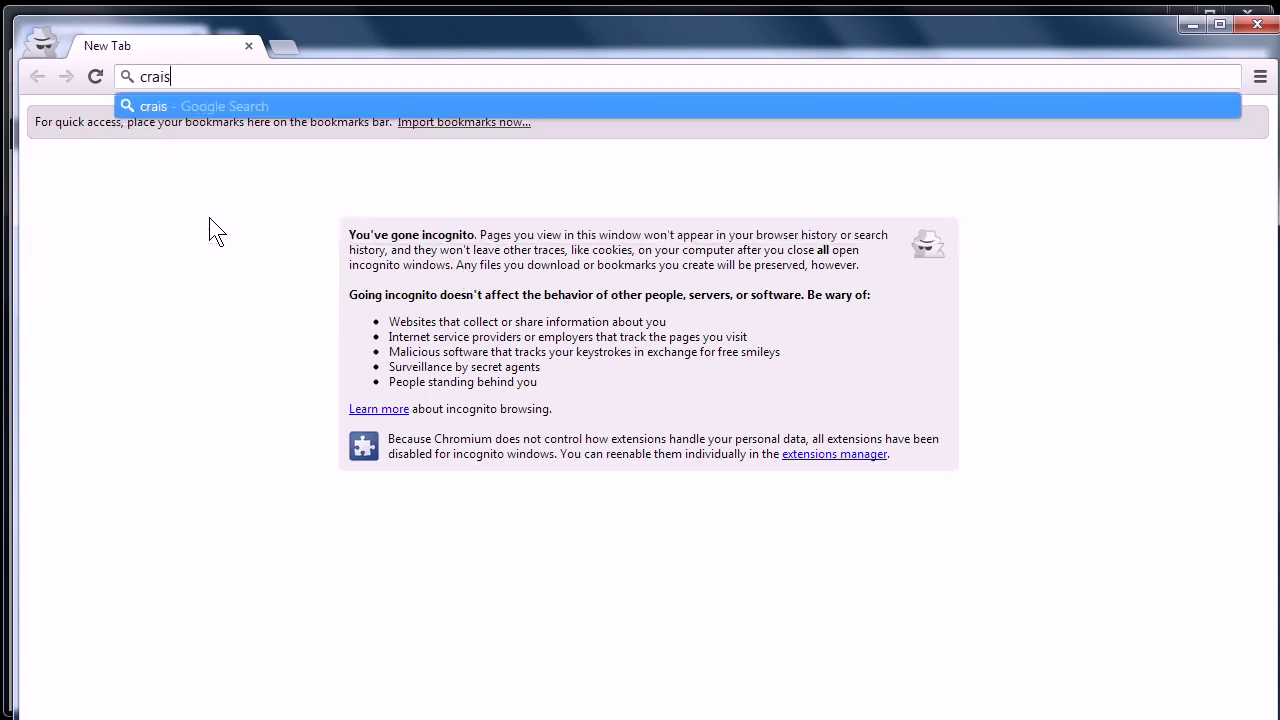
pyautogui.write('glist.c')
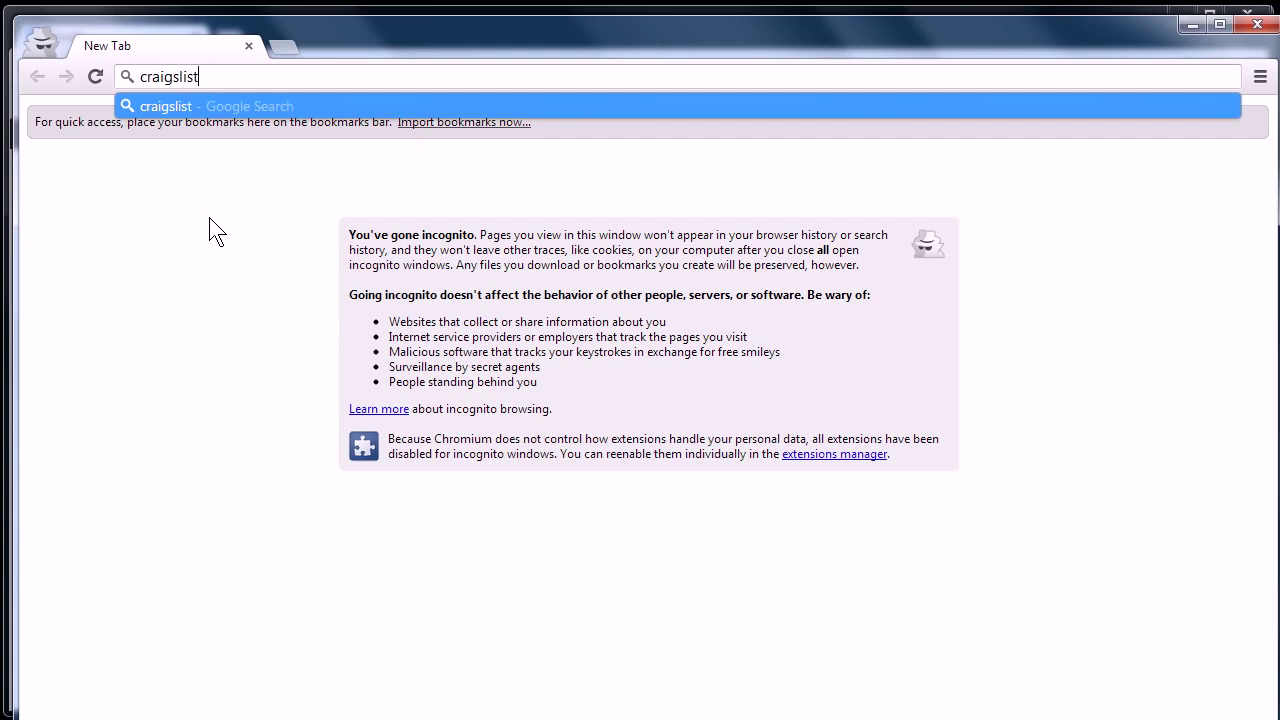
pyautogui.write('om')
pyautogui.press('Return')
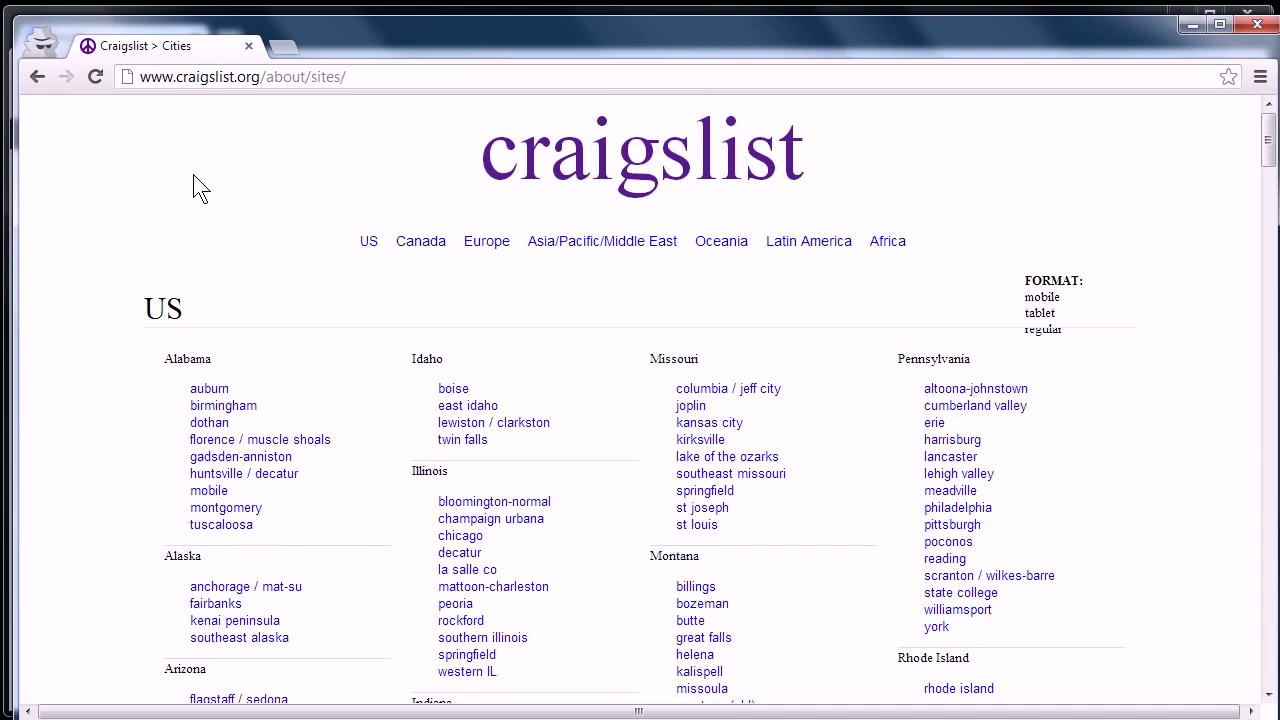
# Step: In the regular window, check the browsing history for a craigslist entry, then close it
pyautogui.click(1258, 22)
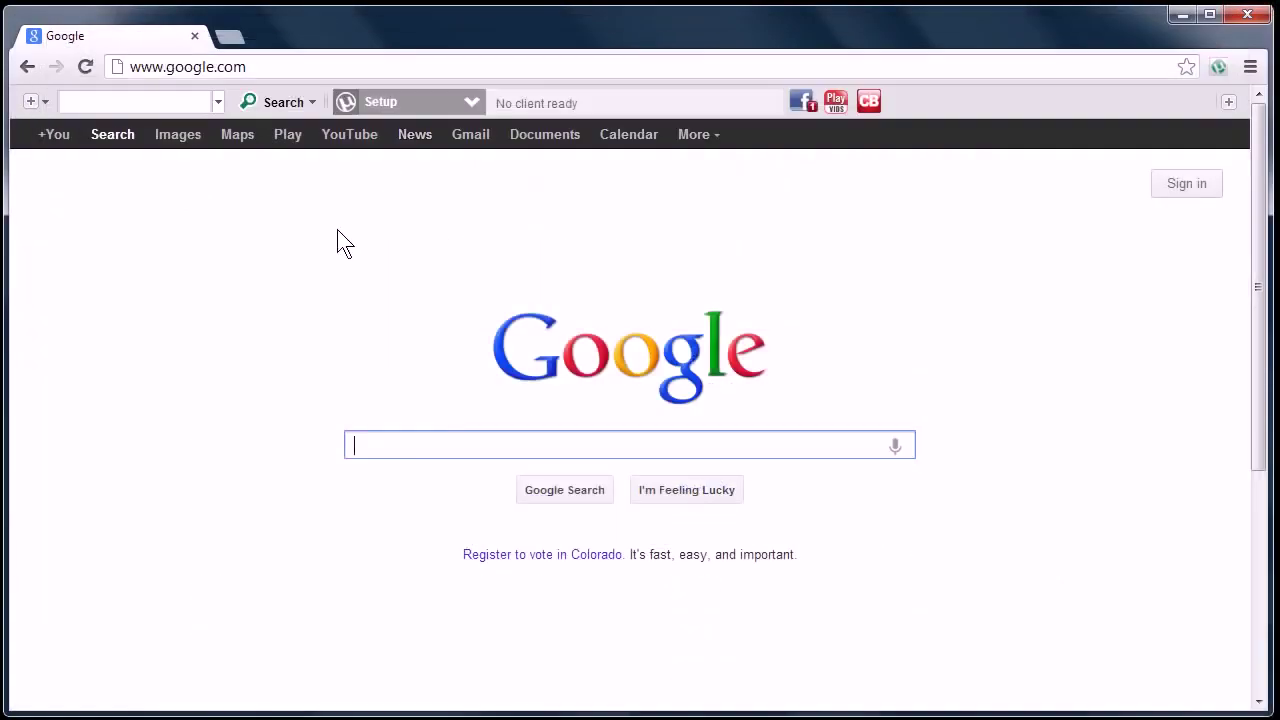
pyautogui.hotkey('ctrl', 'h')
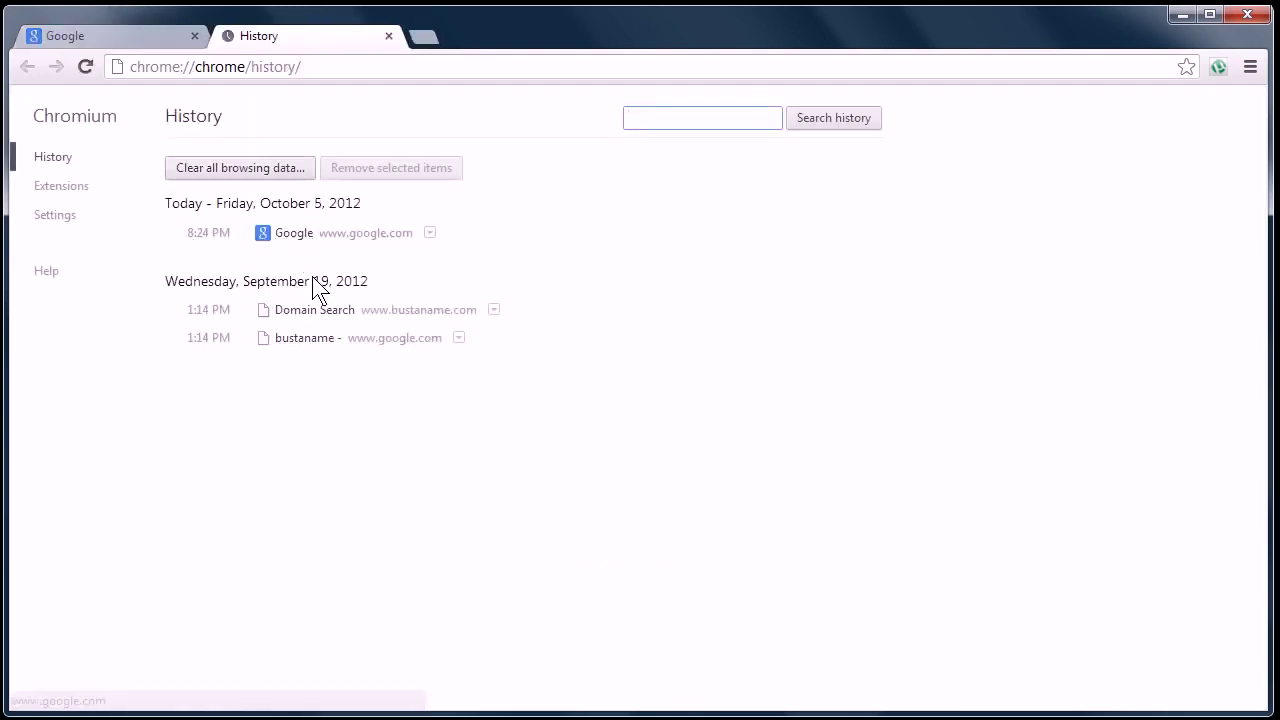
pyautogui.click(389, 36)
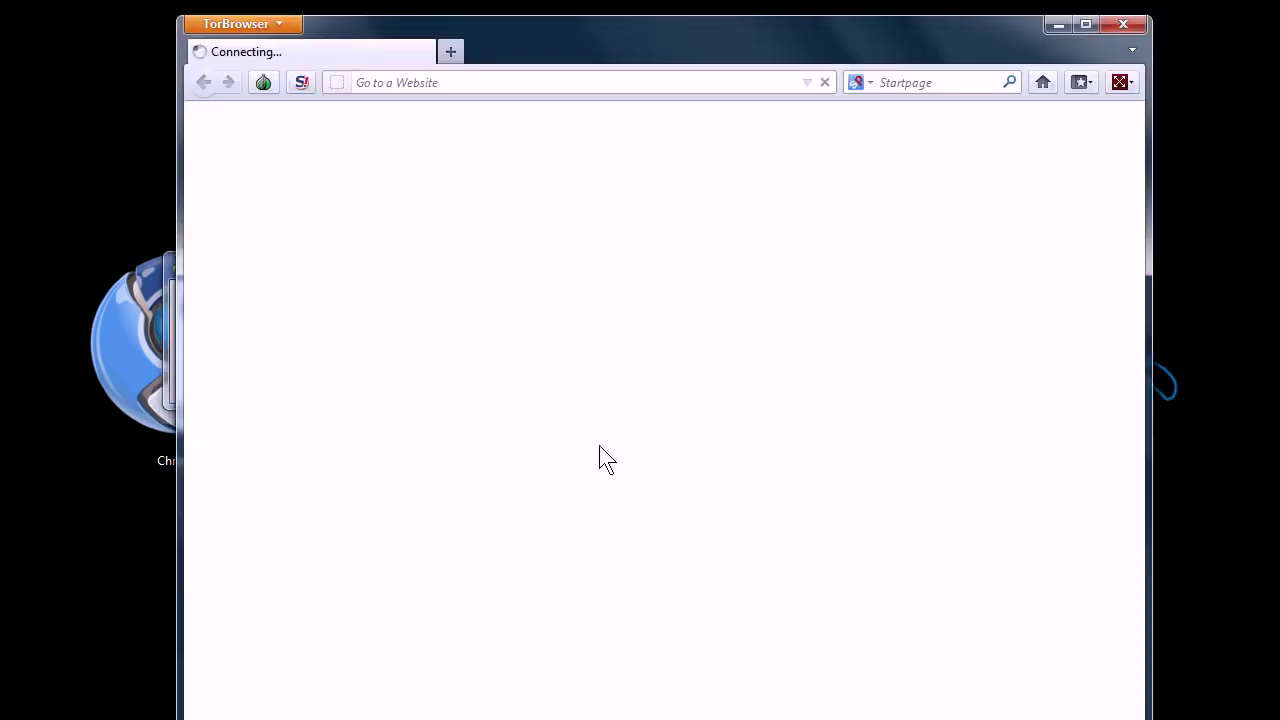
# Step: Highlight the IP address shown on the check.torproject.org page
pyautogui.moveTo(523, 20); pyautogui.dragTo(503, 45)
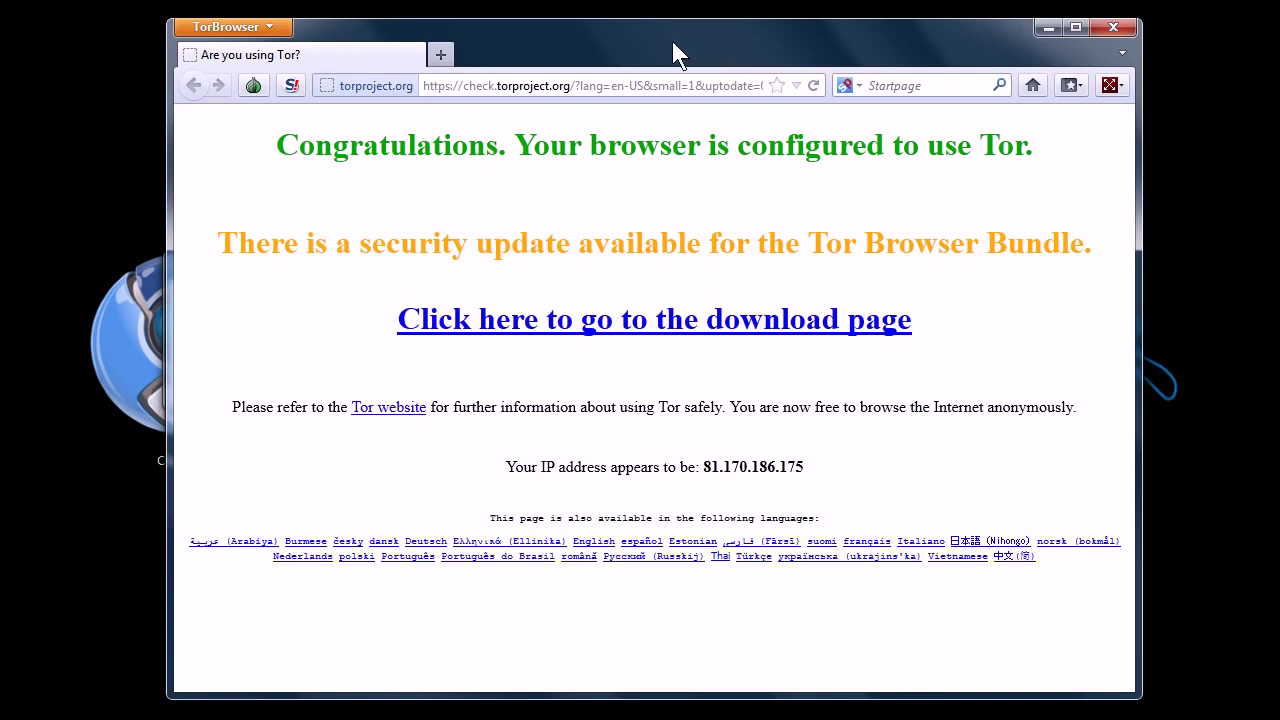
pyautogui.moveTo(805, 468); pyautogui.dragTo(703, 470)
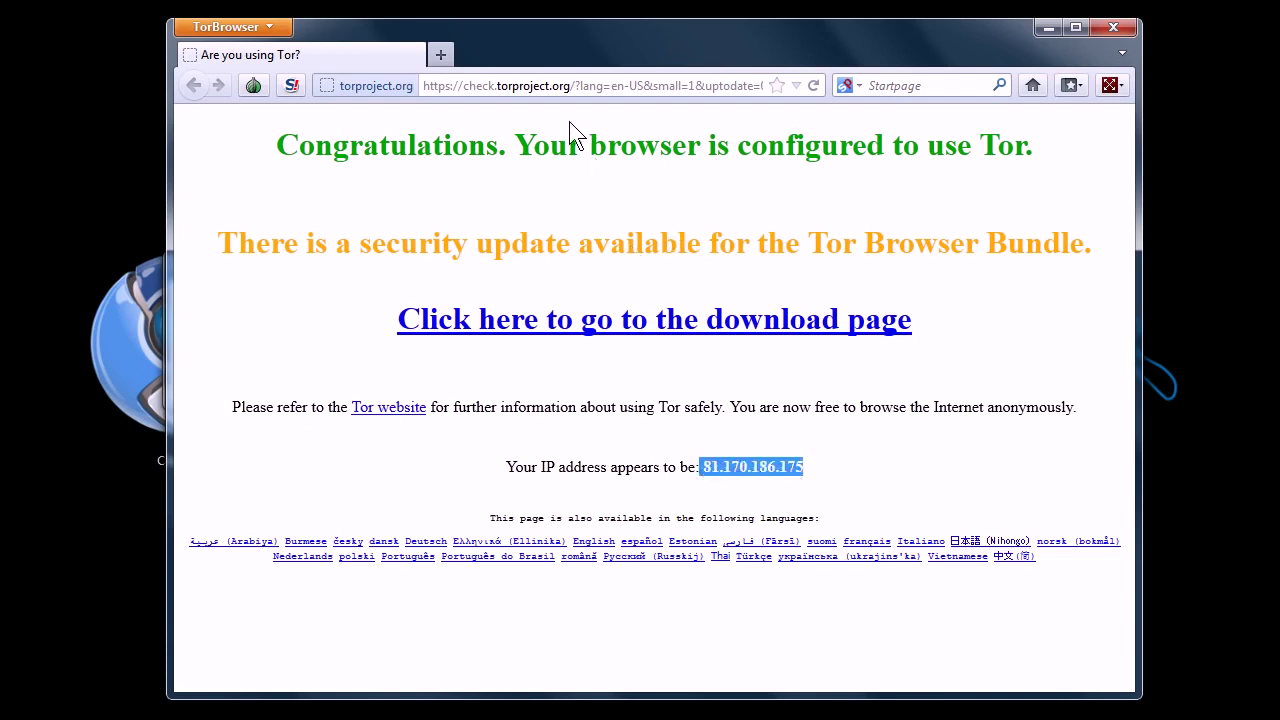
# Step: Browse to craigslist.com in Tor Browser, then close Tor Browser
pyautogui.click(546, 87)
pyautogui.write('crai')
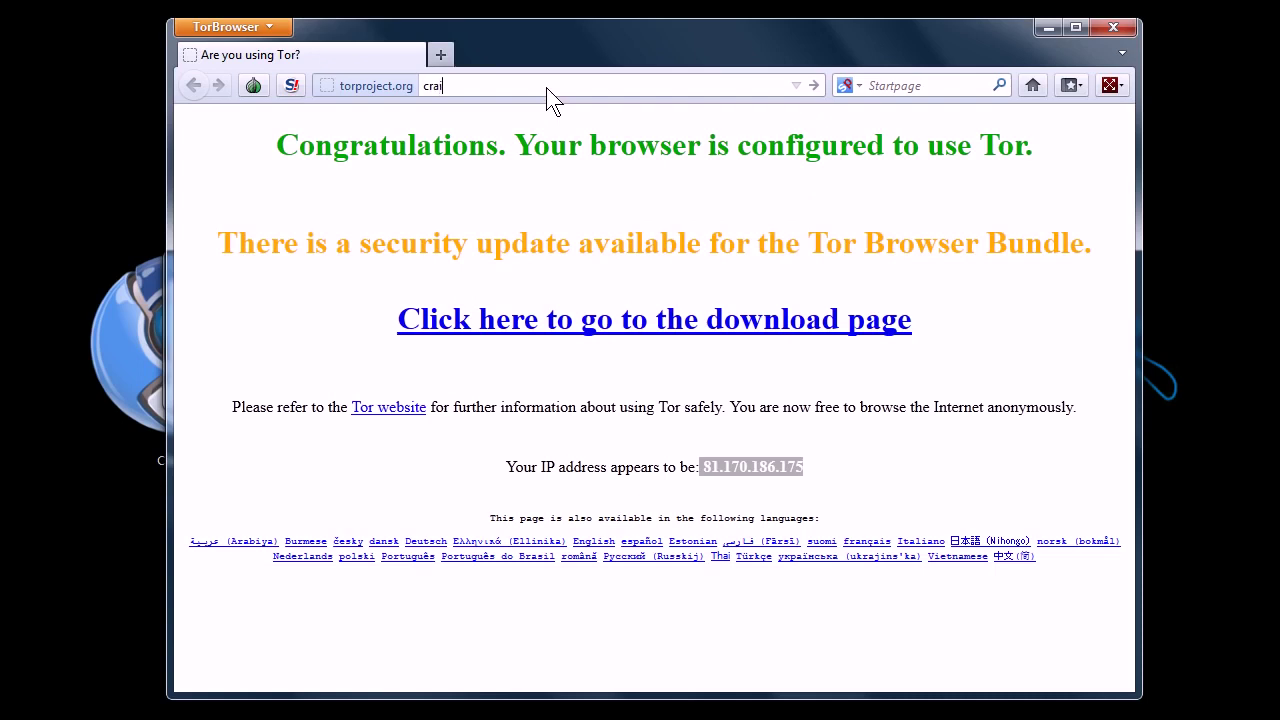
pyautogui.write('gslist.com')
pyautogui.press('Return')
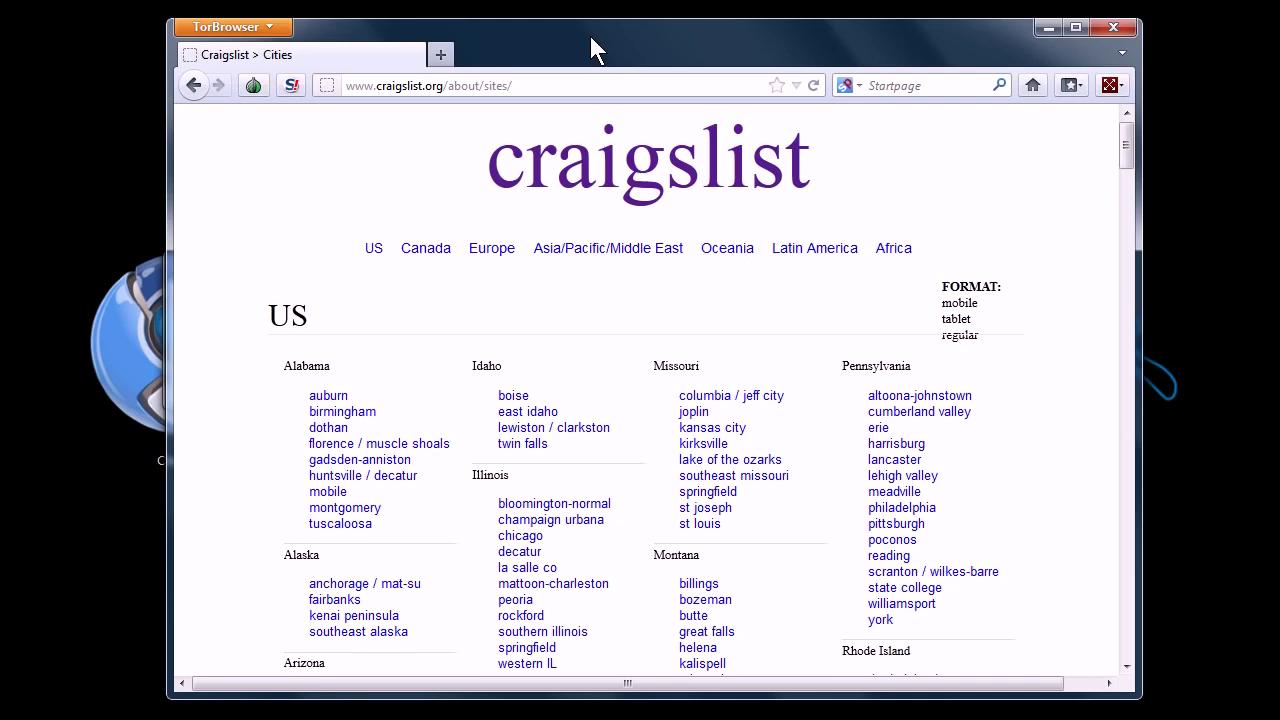
pyautogui.click(1113, 27)
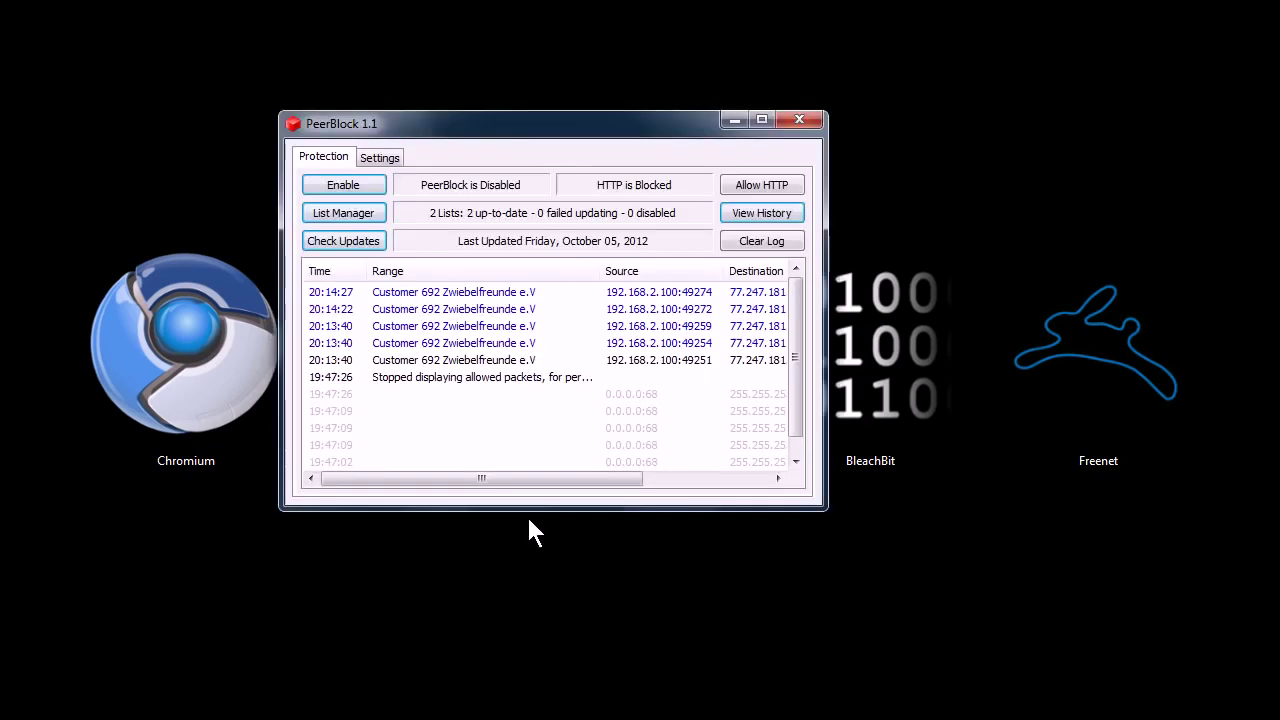
# Step: Enable PeerBlock protection so it blocks 812,521,142 IPs
pyautogui.moveTo(463, 122); pyautogui.dragTo(479, 131)
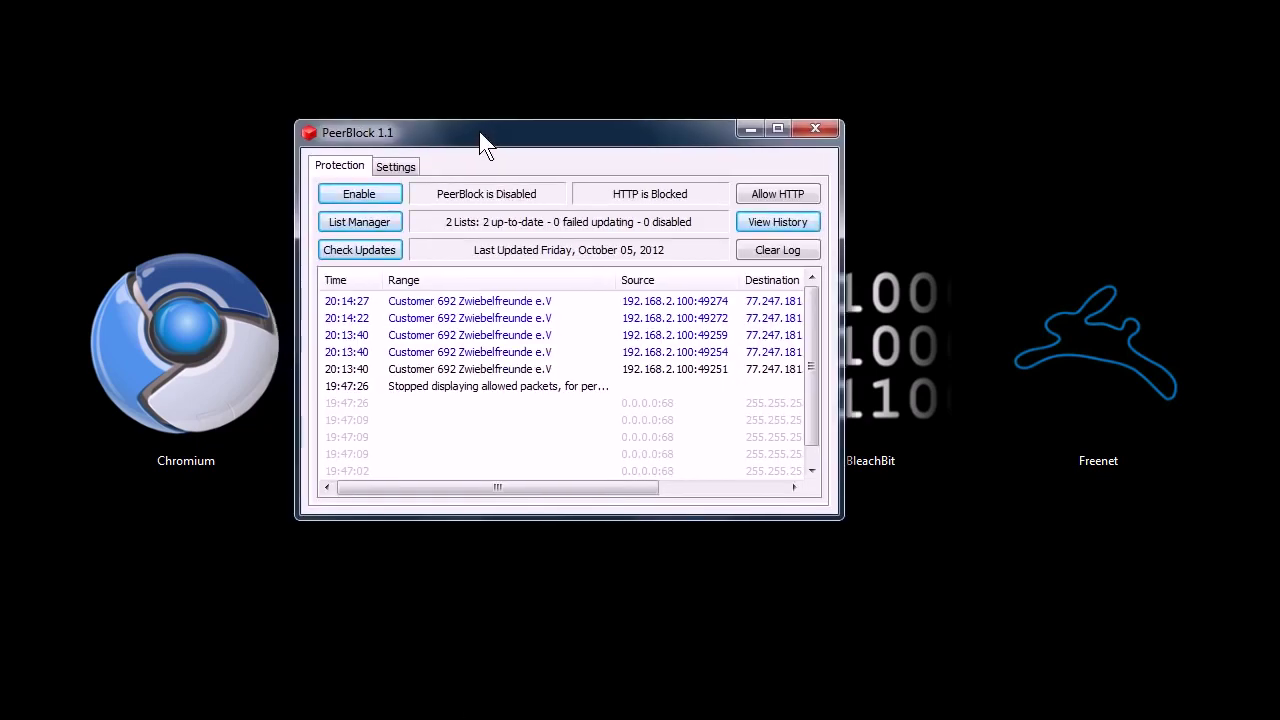
pyautogui.click(343, 198)
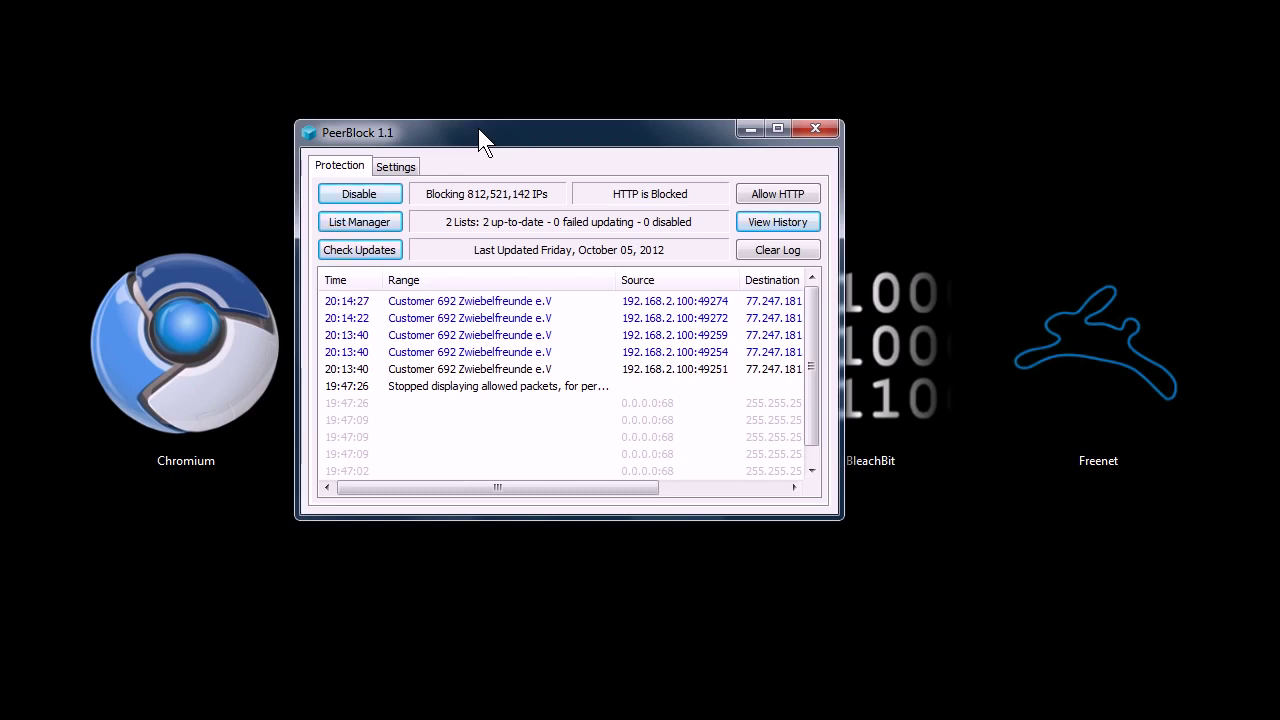
pyautogui.moveTo(498, 129); pyautogui.dragTo(492, 118)
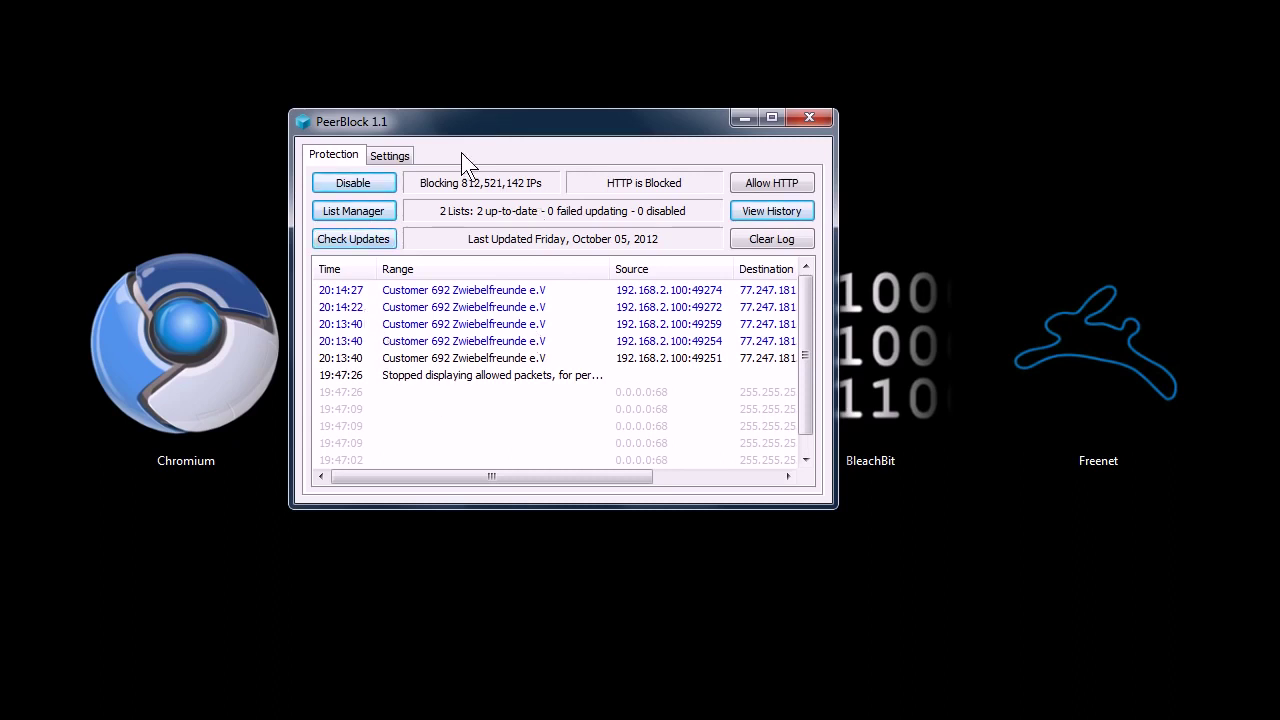
# Step: Open PeerBlock's List Manager, view the P2P list's entries, and close that list view
pyautogui.click(358, 208)
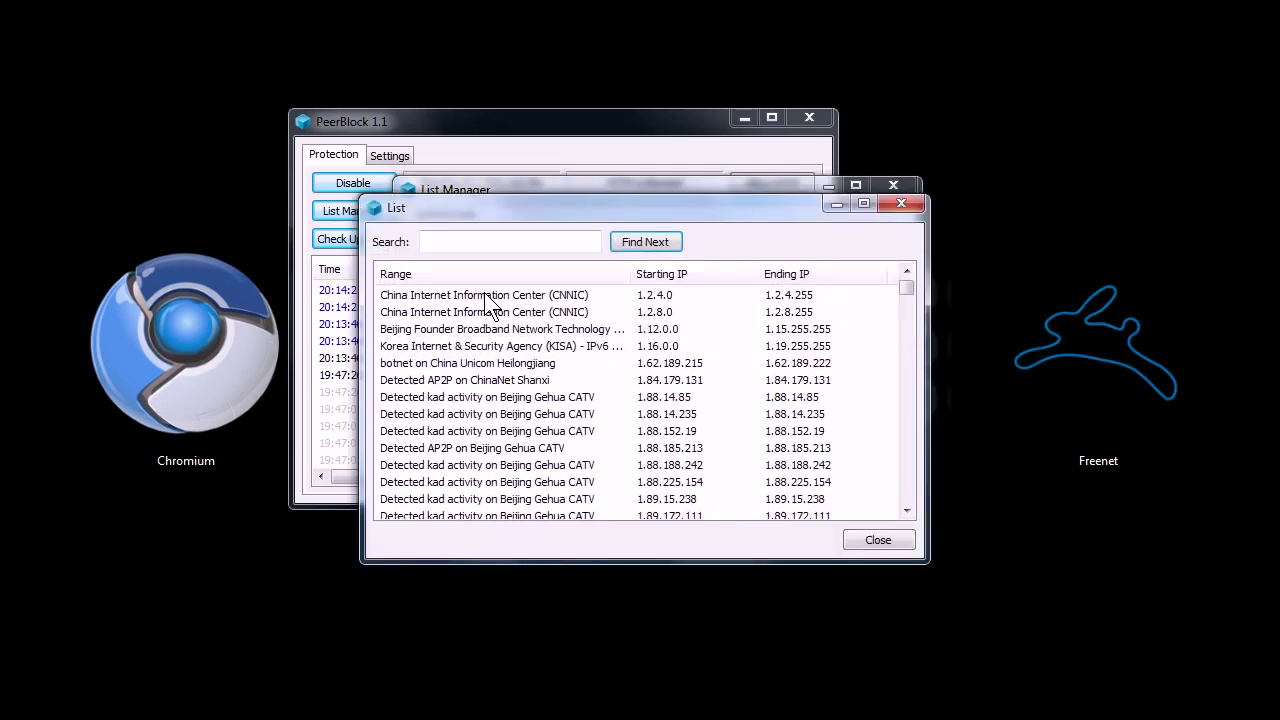
pyautogui.moveTo(907, 288); pyautogui.dragTo(908, 320)
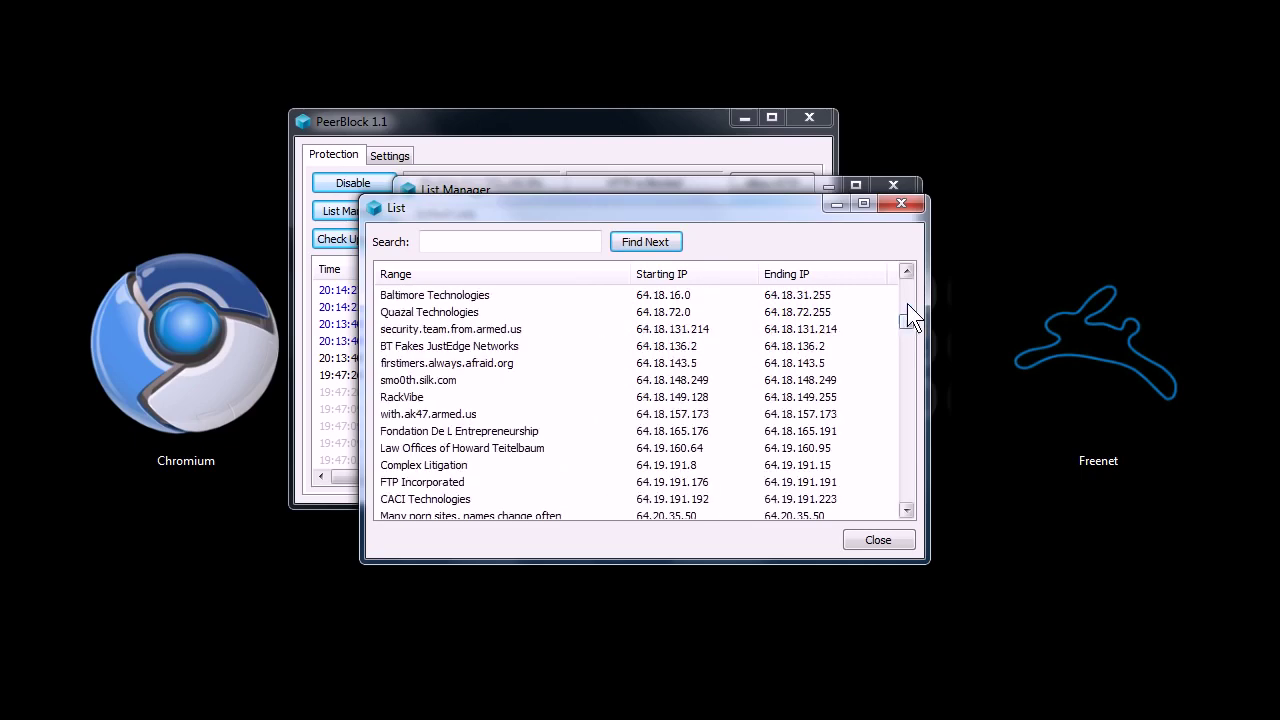
pyautogui.click(903, 206)
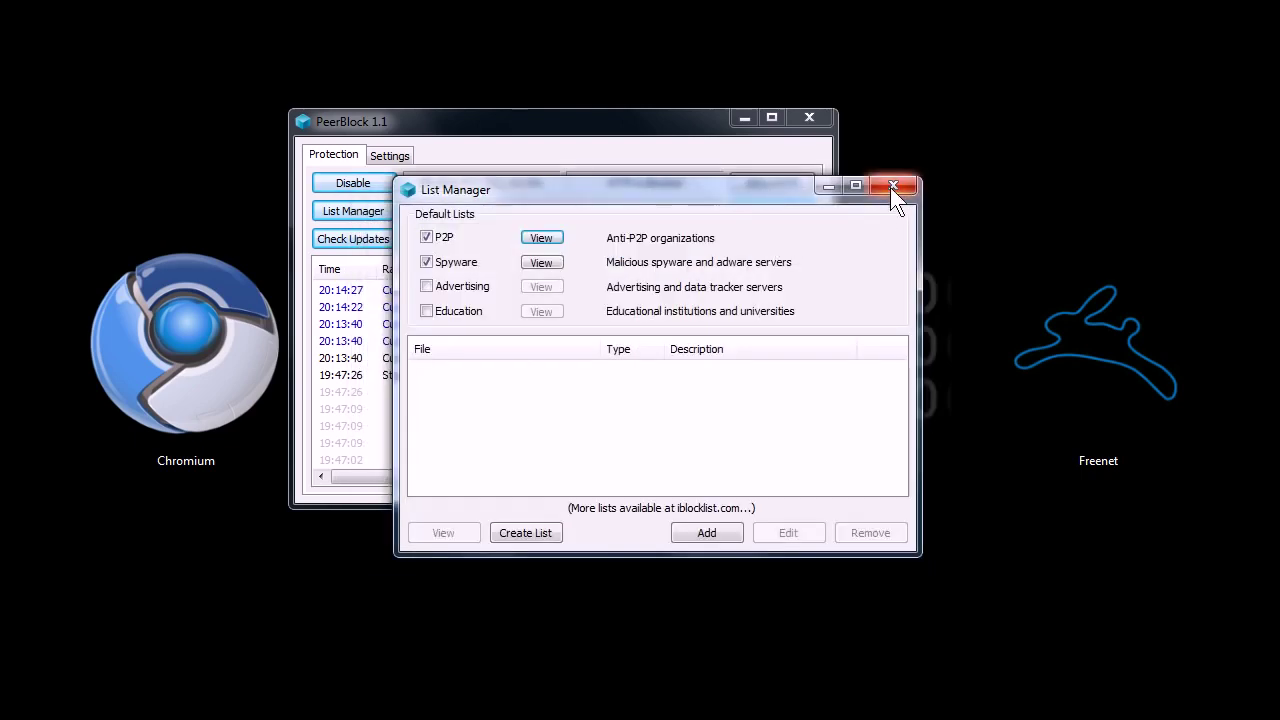
# Step: Close the List Manager and disable PeerBlock protection
pyautogui.click(890, 187)
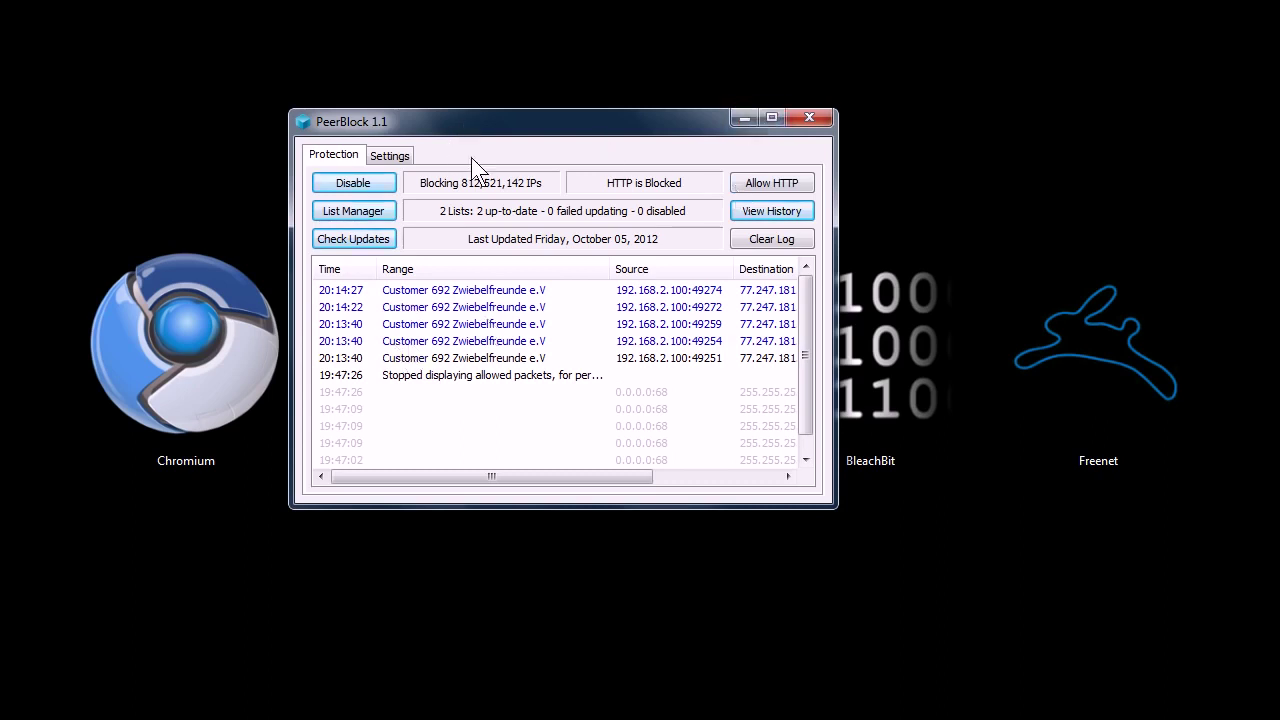
pyautogui.click(344, 182)
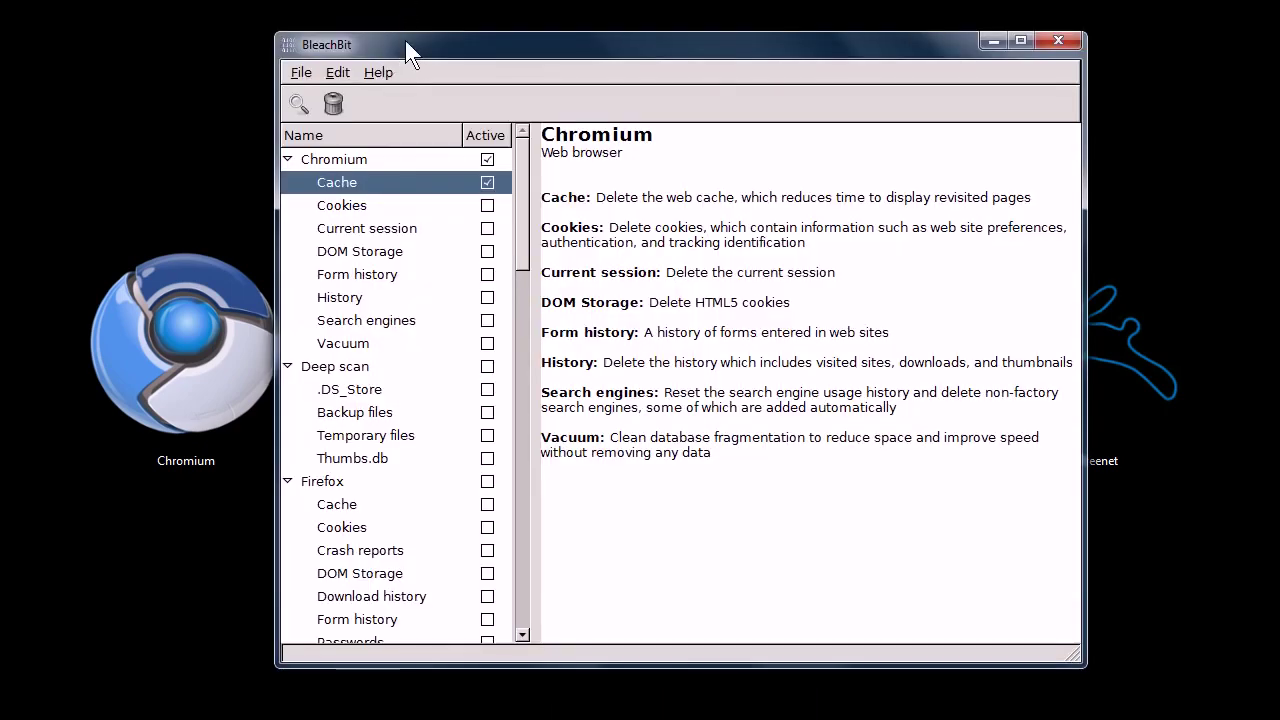
# Step: Tick Chromium as the cleaner to run in BleachBit
pyautogui.moveTo(406, 42); pyautogui.dragTo(402, 49)
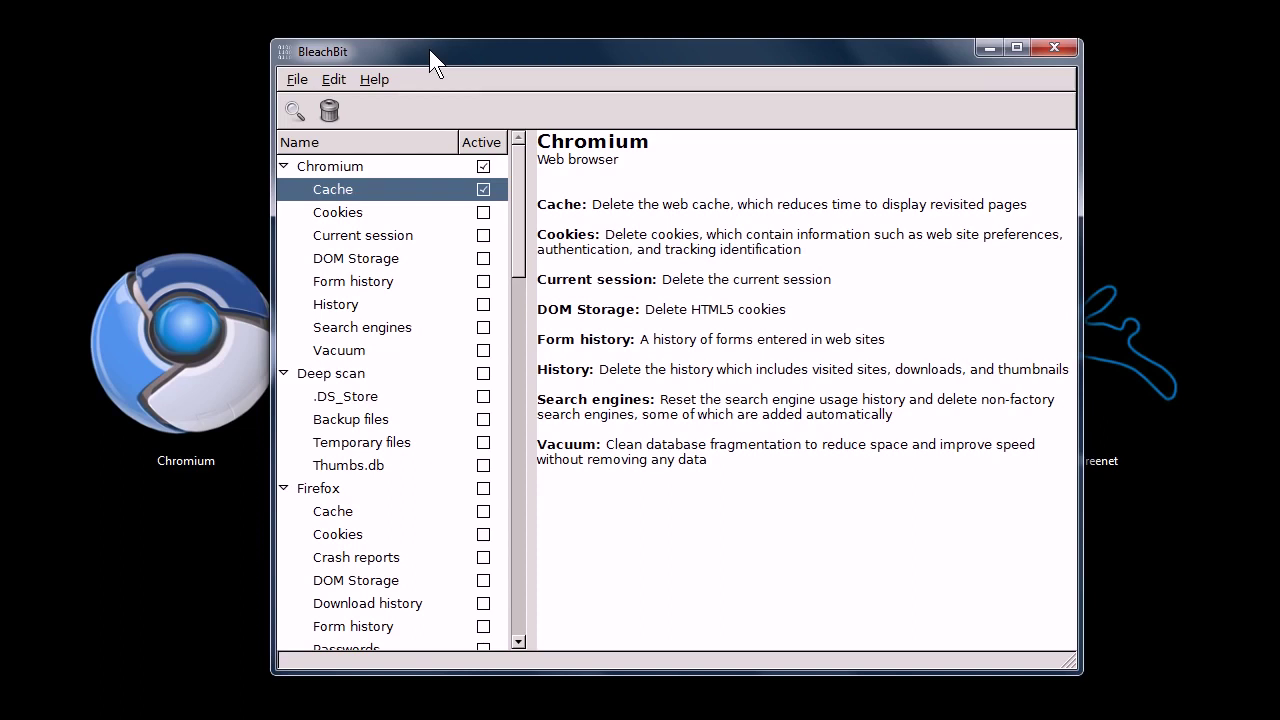
pyautogui.scroll(-1, 519, 162)
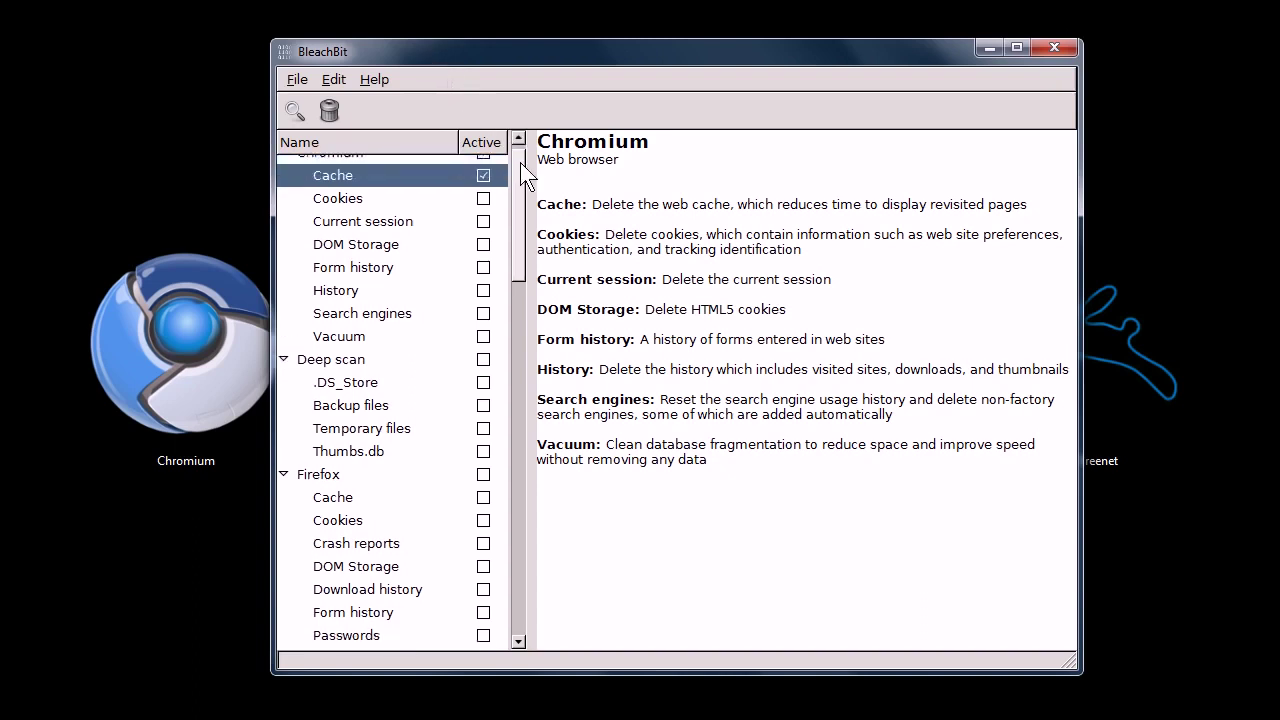
pyautogui.scroll(1, 500, 165)
pyautogui.click(483, 166)
# Step: Collapse every cleaner category, from Chromium through Windows Explorer, in the tree
pyautogui.click(283, 166)
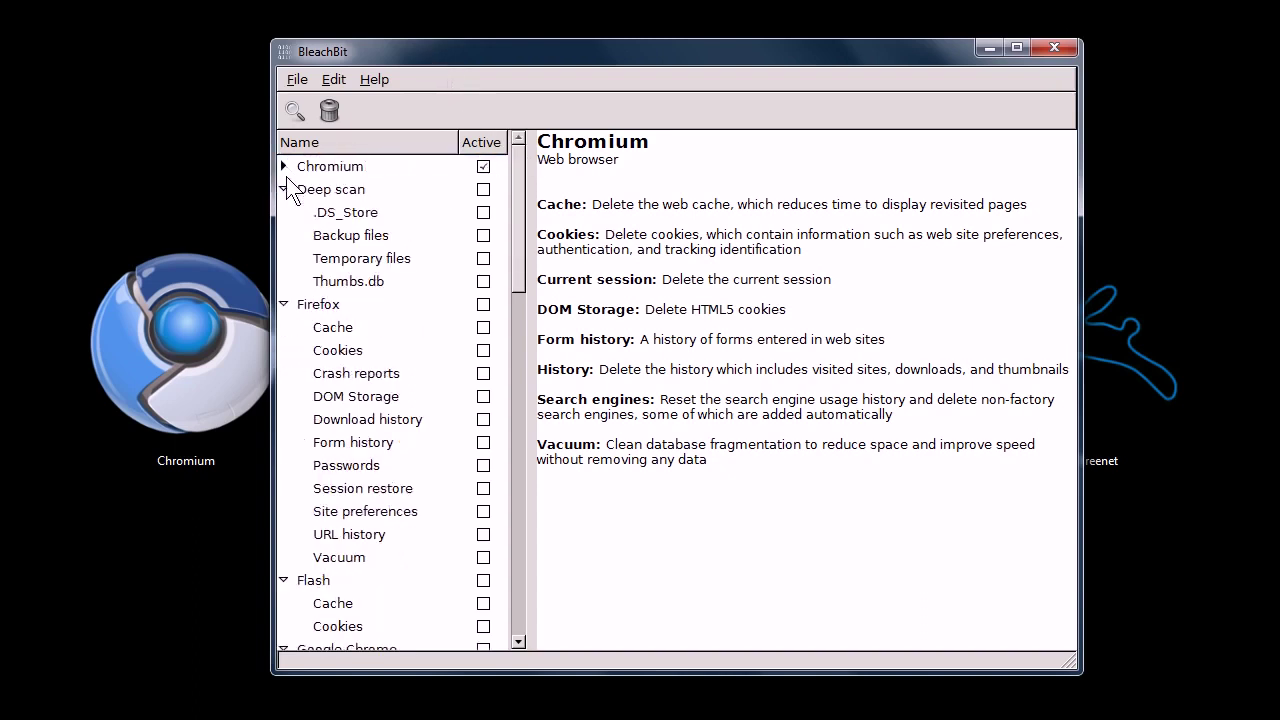
pyautogui.click(283, 189)
pyautogui.click(283, 212)
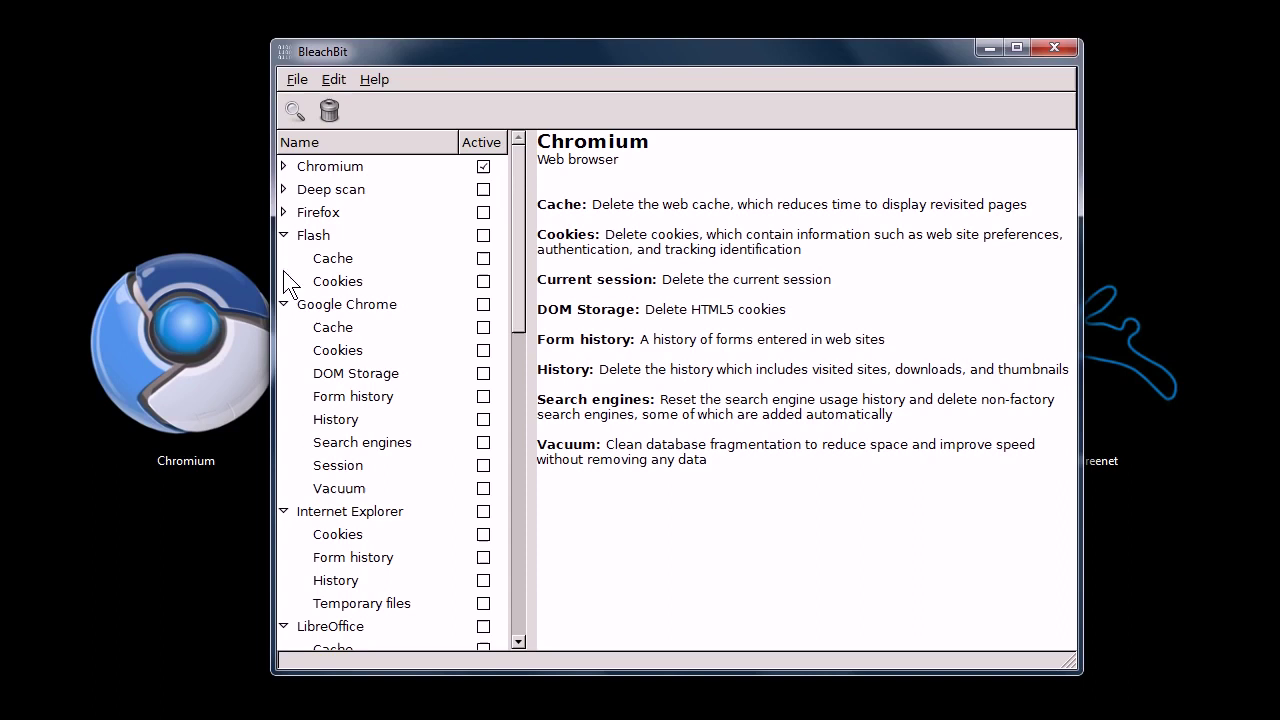
pyautogui.click(283, 235)
pyautogui.click(283, 258)
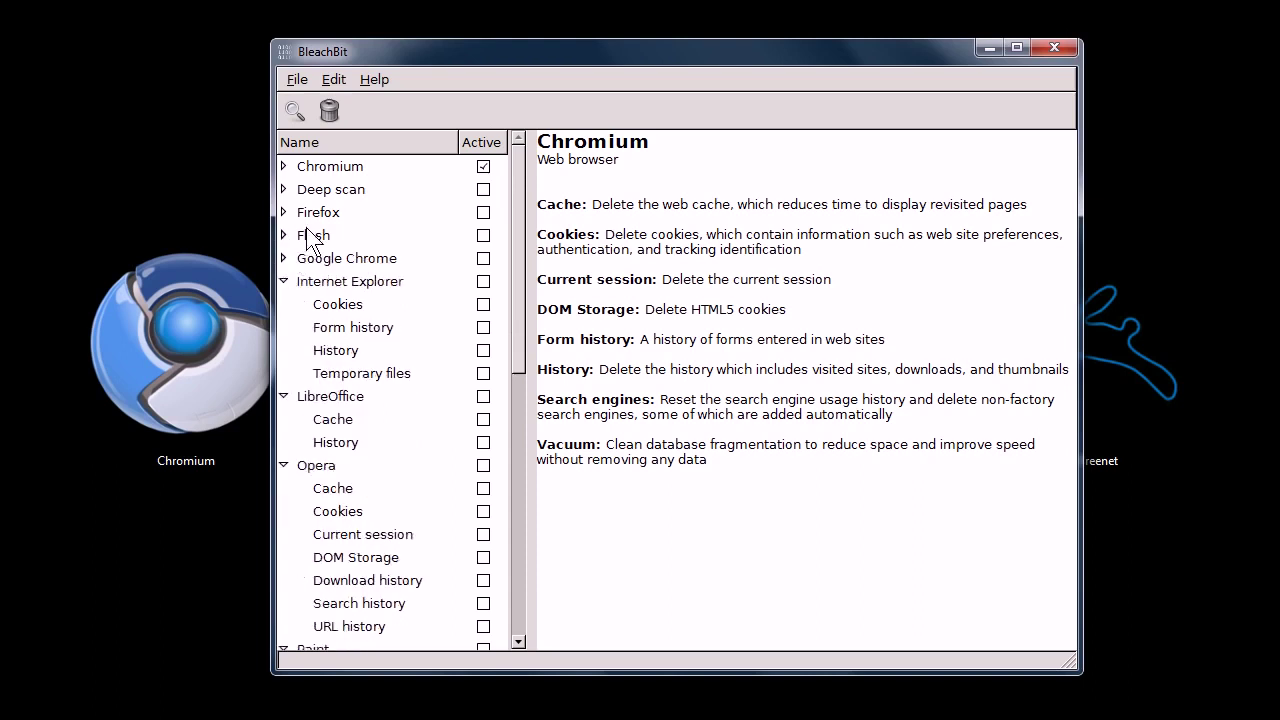
pyautogui.click(283, 281)
pyautogui.click(283, 304)
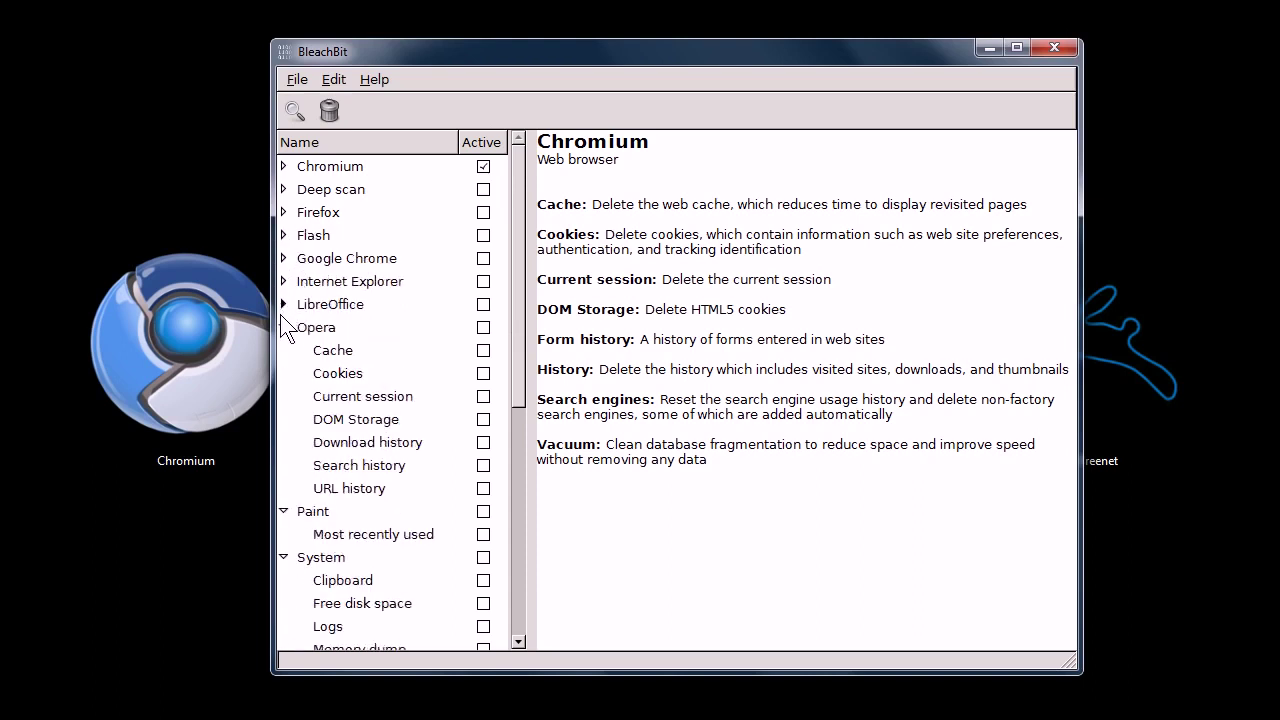
pyautogui.click(283, 327)
pyautogui.click(284, 350)
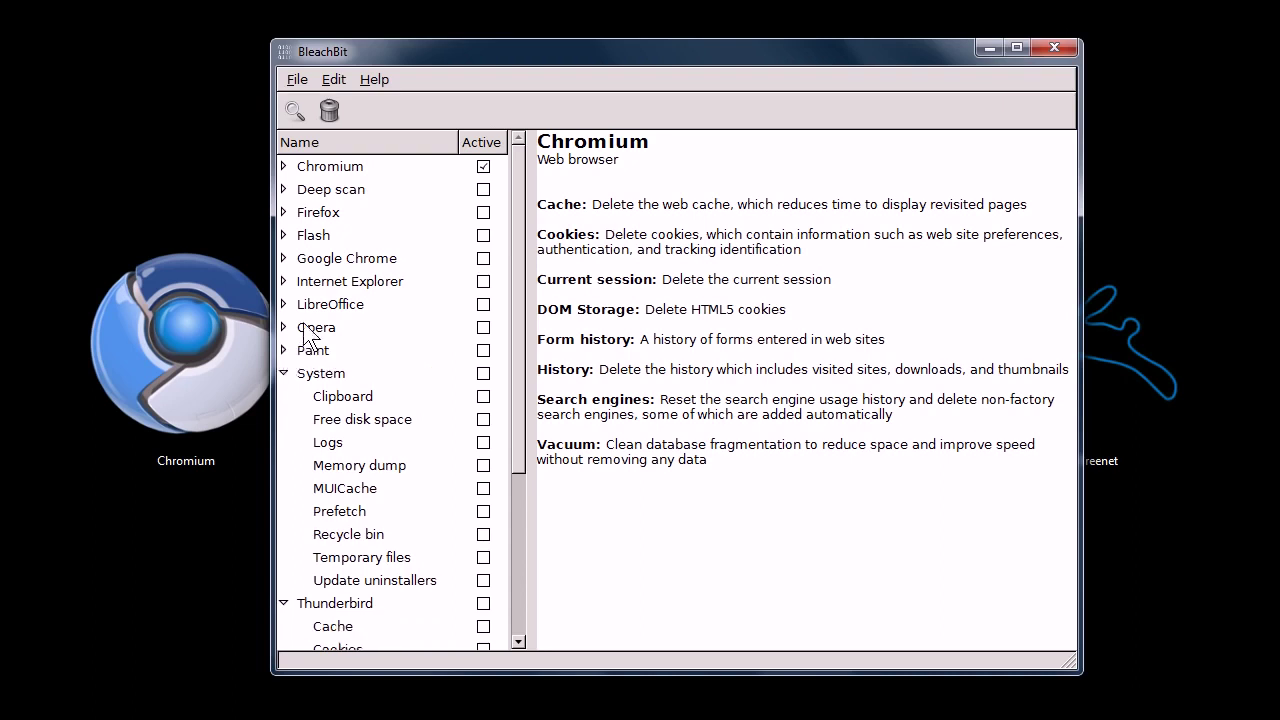
pyautogui.click(283, 373)
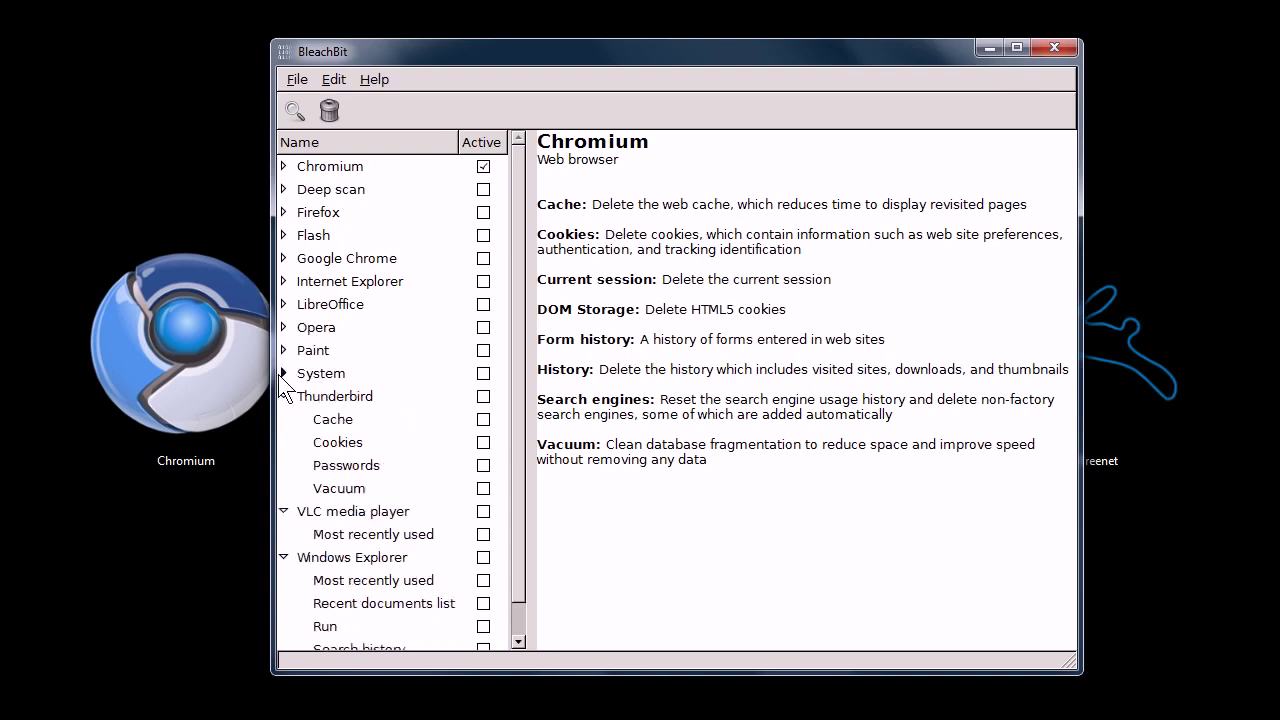
pyautogui.click(284, 373)
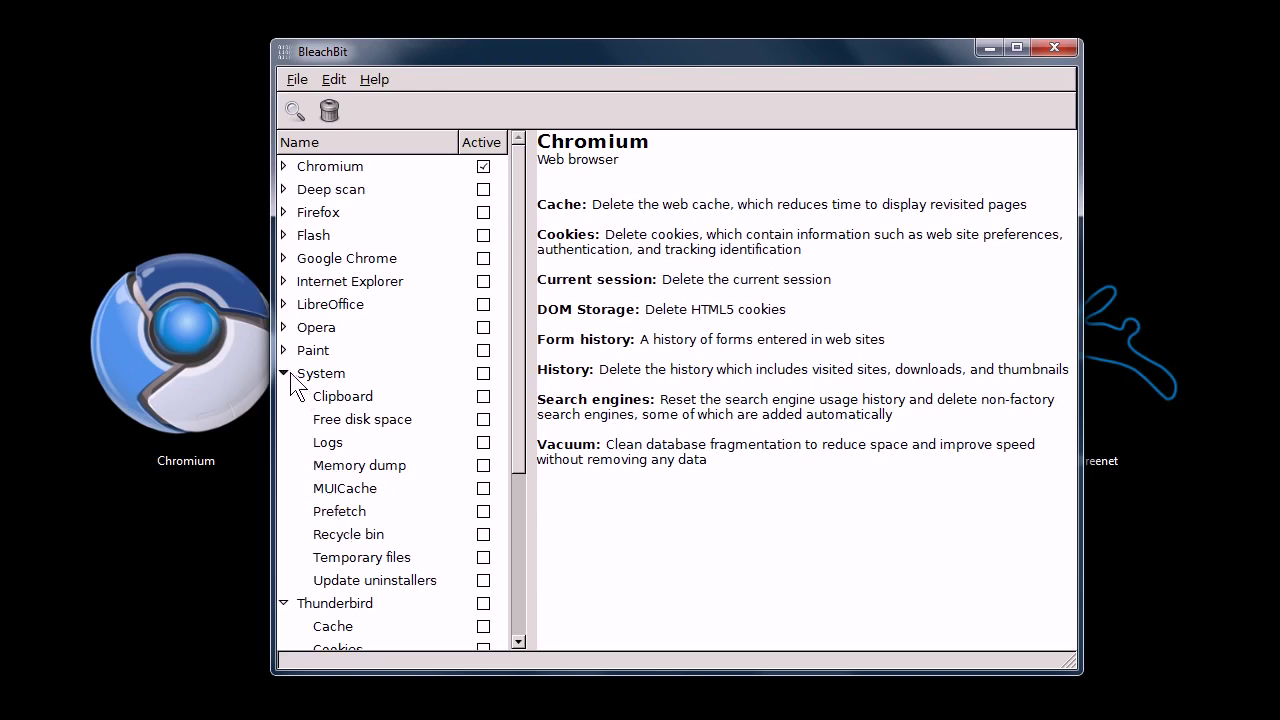
pyautogui.click(285, 374)
pyautogui.click(284, 396)
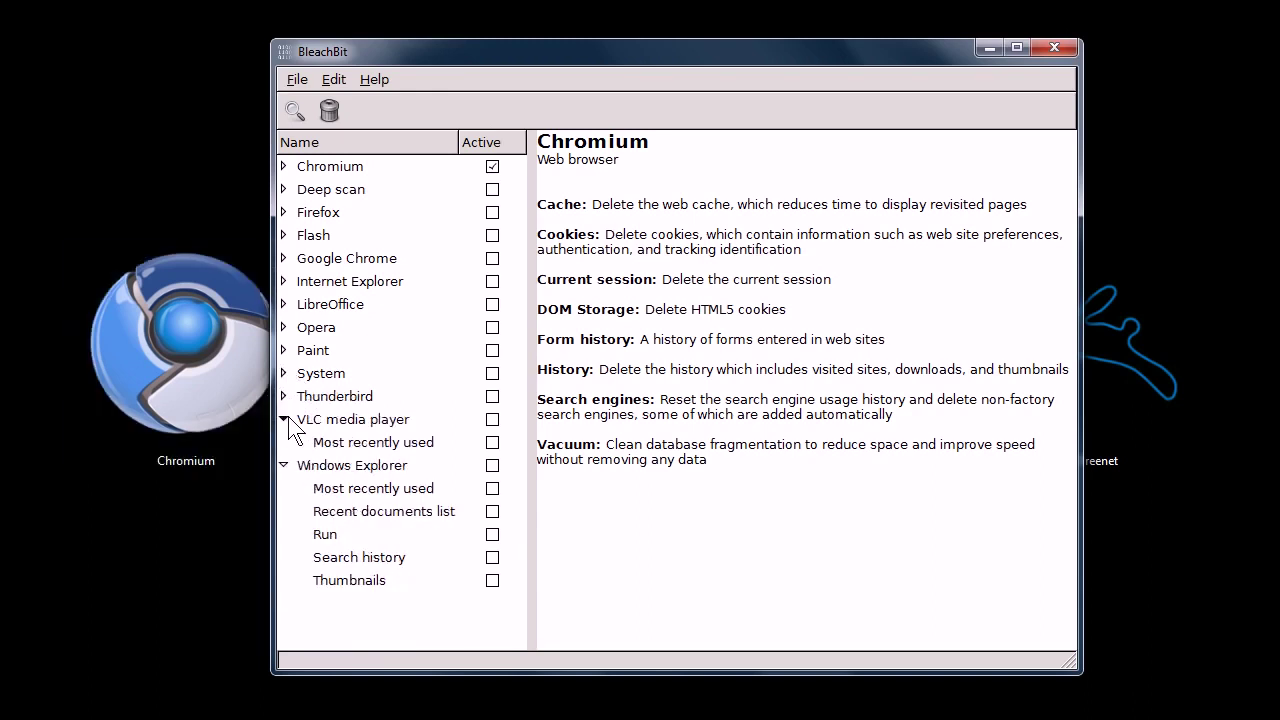
pyautogui.click(284, 419)
pyautogui.click(284, 442)
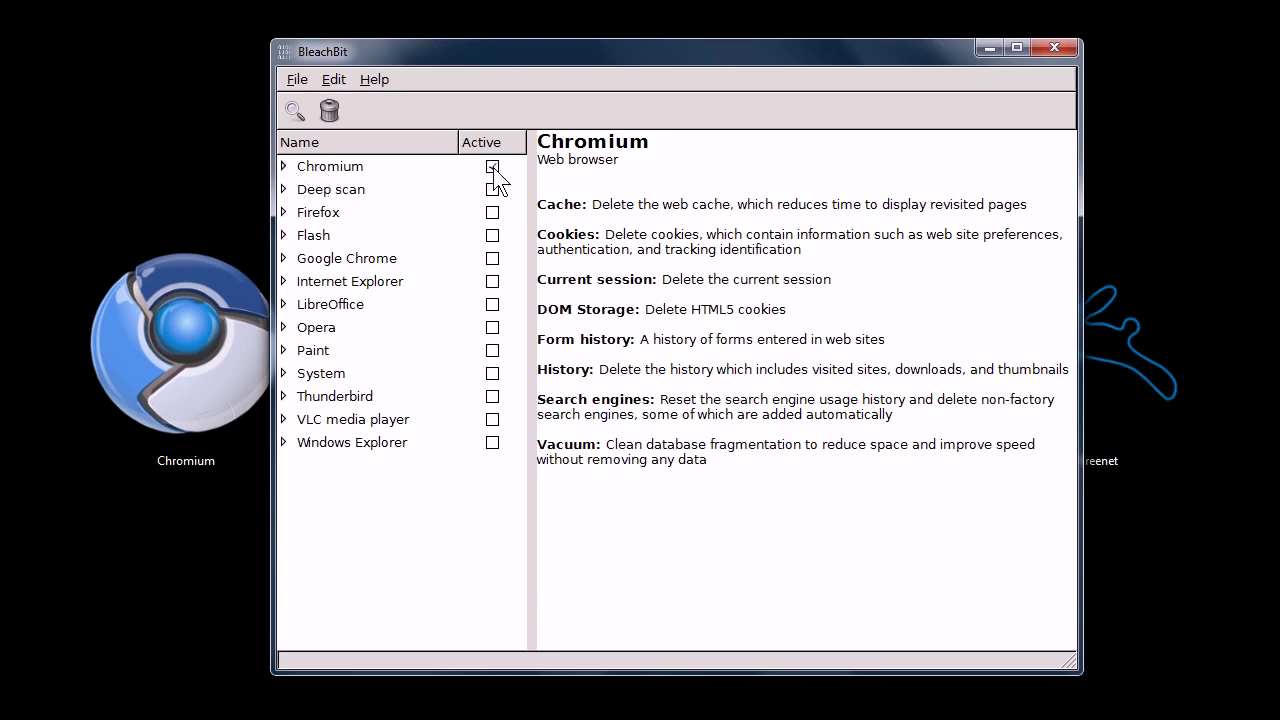
# Step: Mark all Chromium options and run Delete, which fails with 1 error, then untick Chromium
pyautogui.click(284, 166)
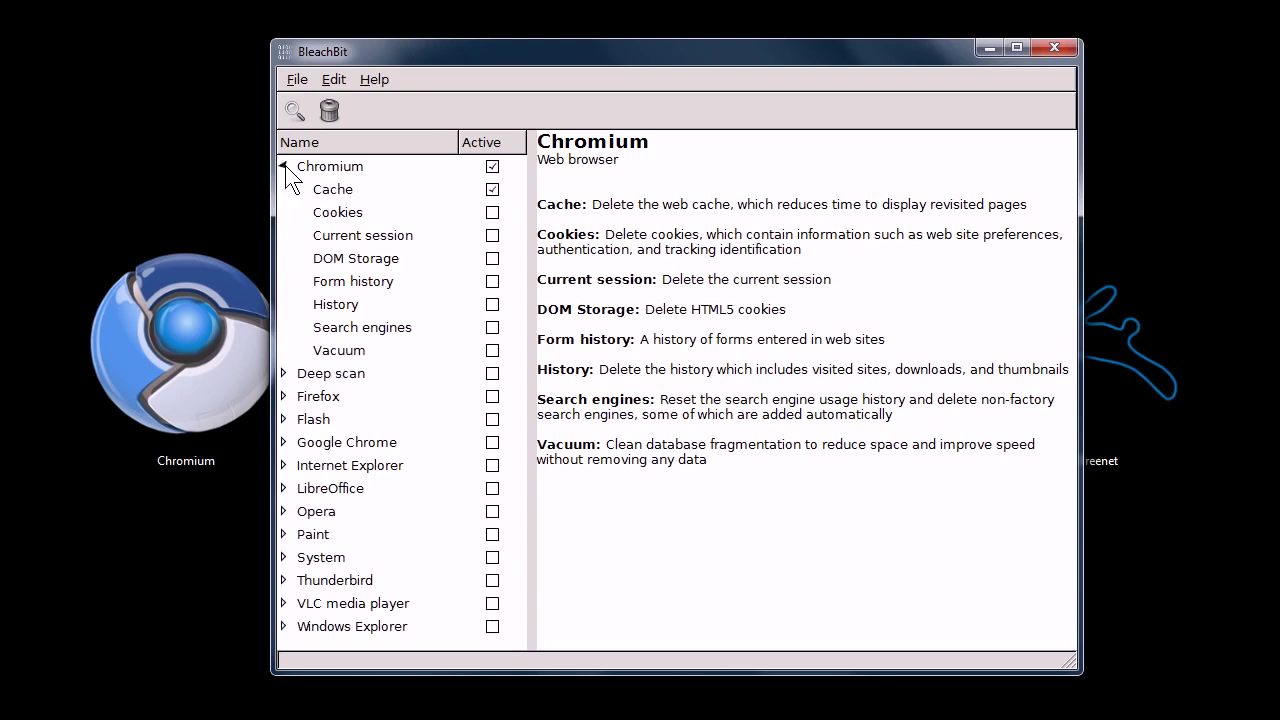
pyautogui.click(491, 168)
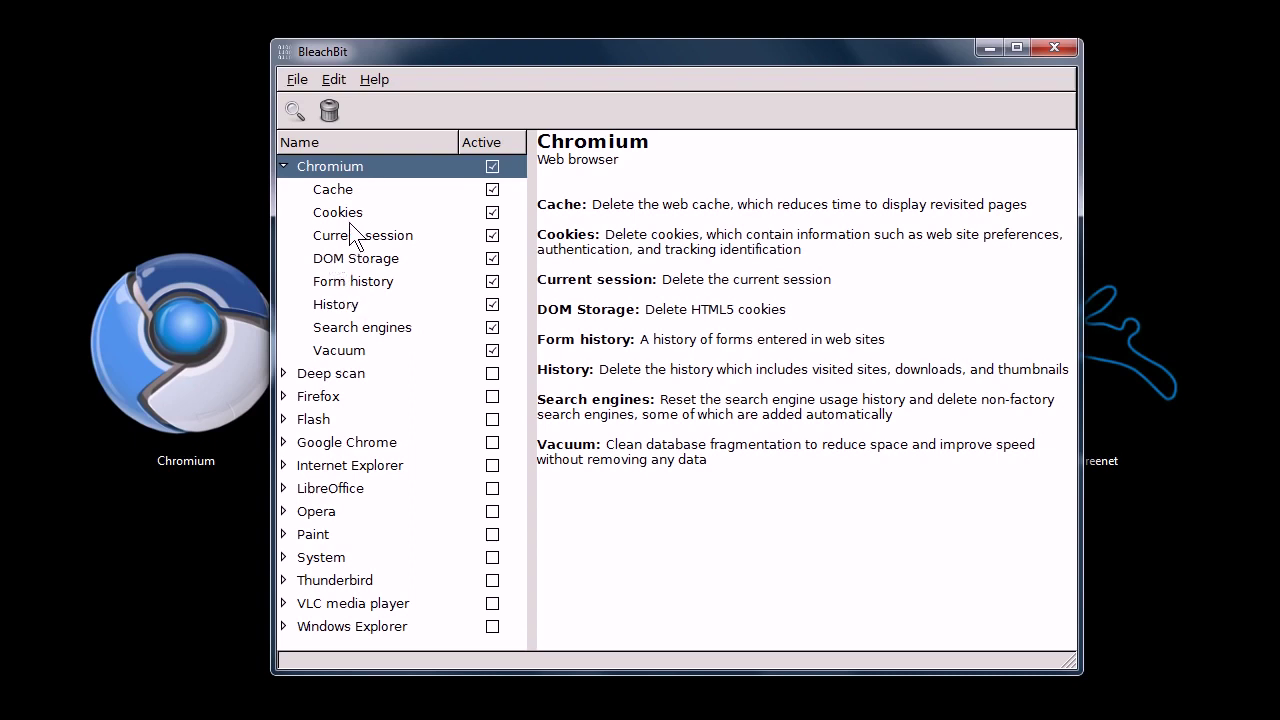
pyautogui.click(330, 108)
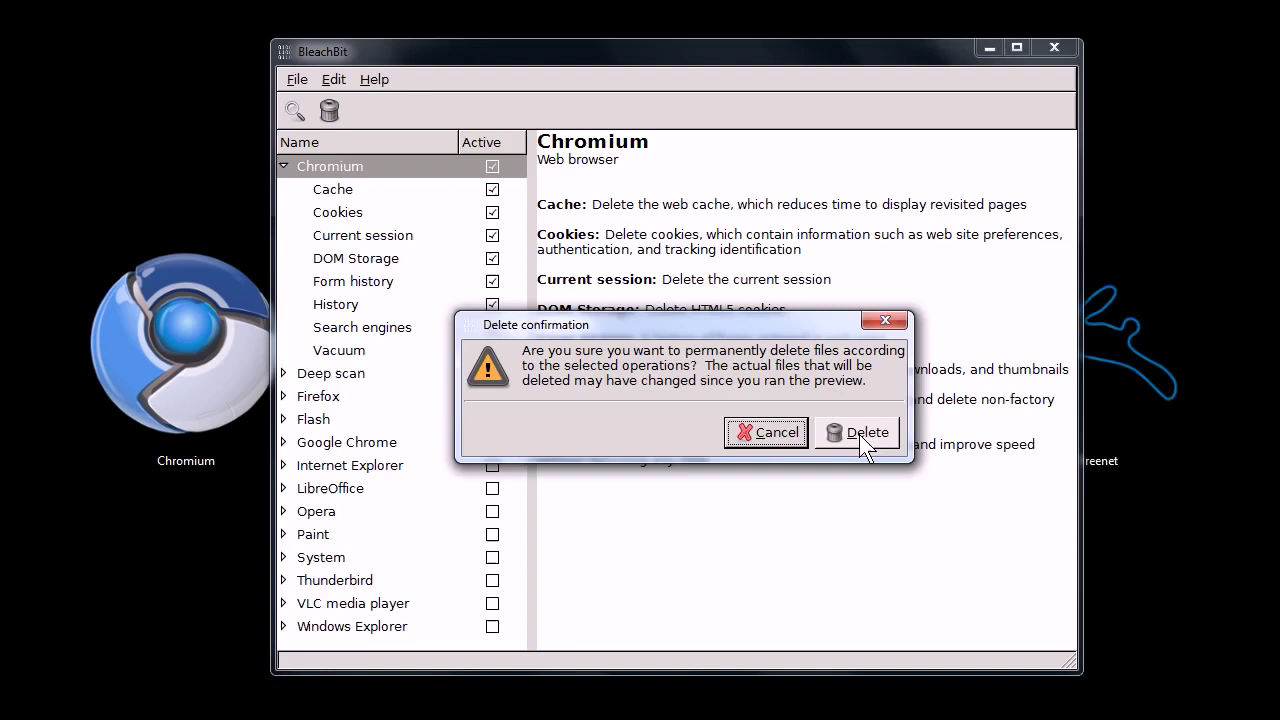
pyautogui.click(859, 434)
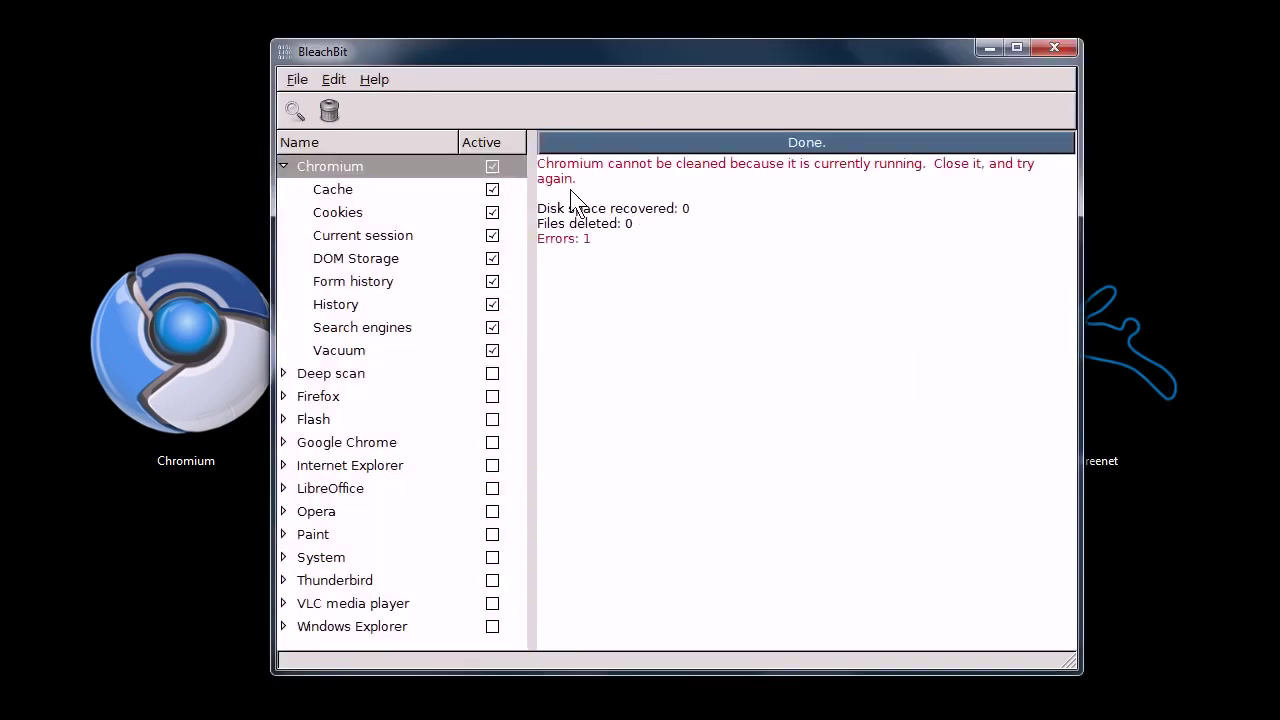
pyautogui.click(492, 167)
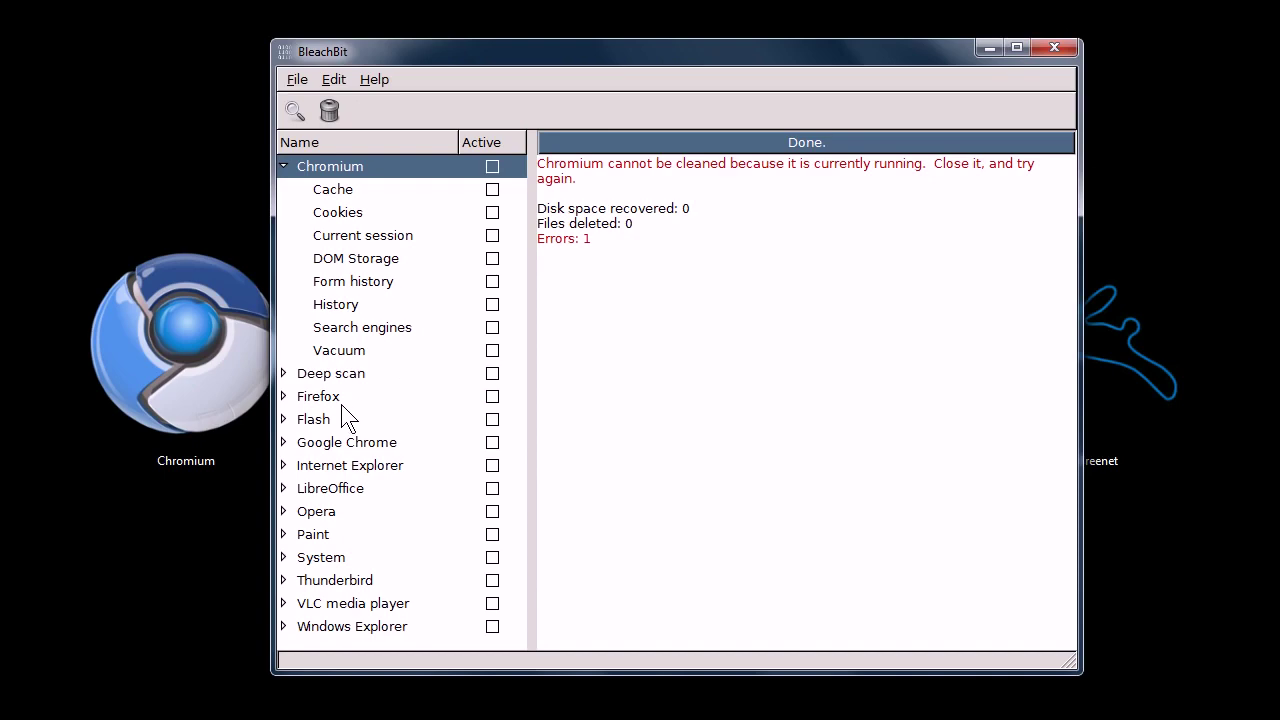
# Step: Tick Firefox and run a confirmed Delete, removing 450 files and recovering 64.9MB
pyautogui.click(490, 397)
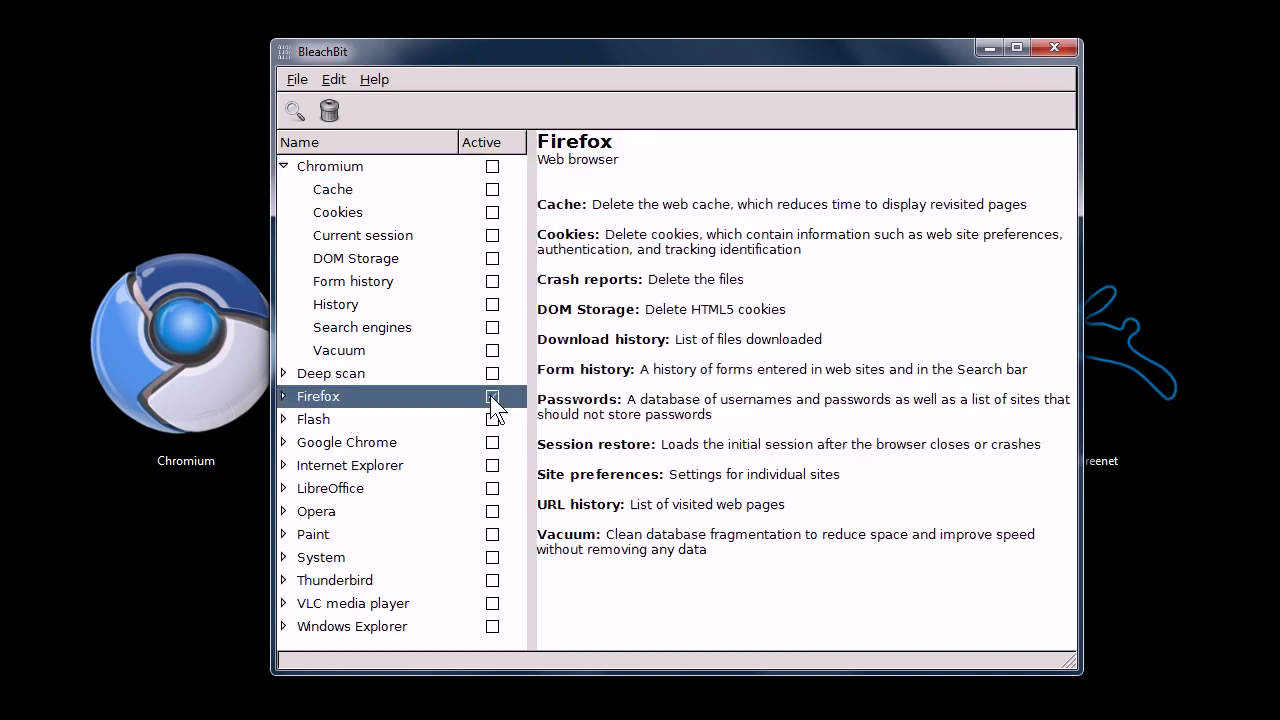
pyautogui.click(283, 397)
pyautogui.click(330, 110)
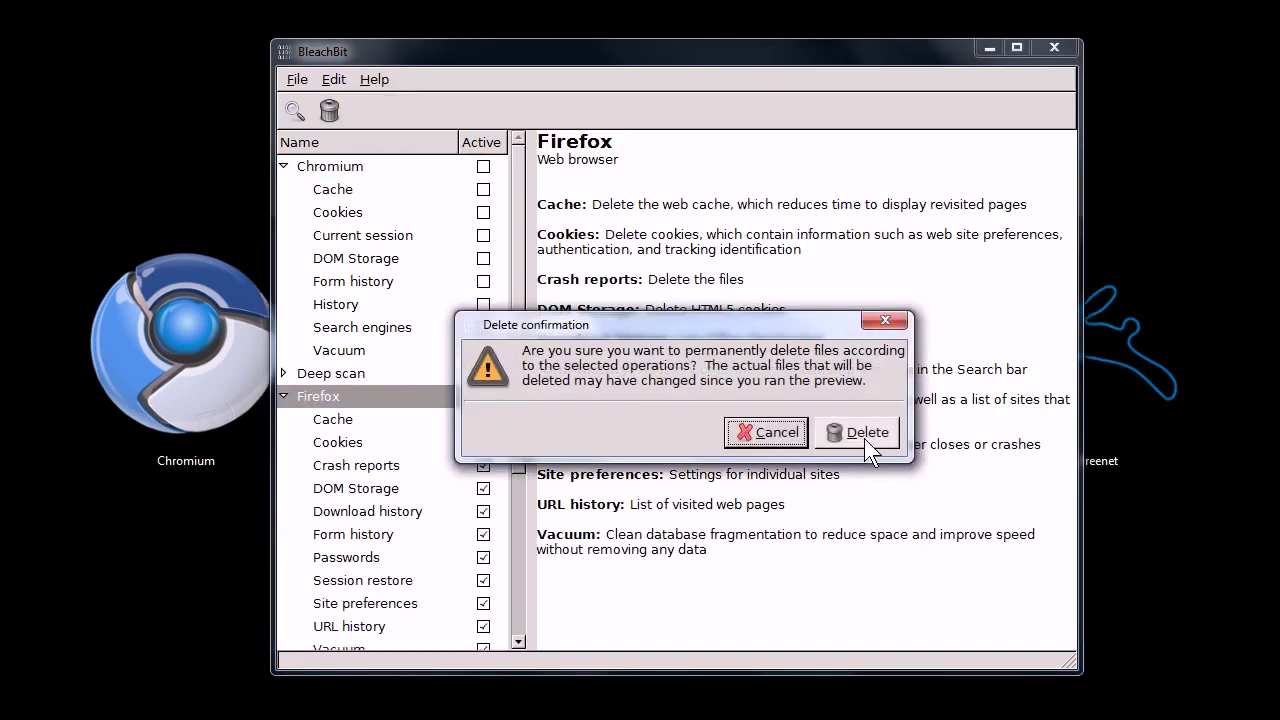
pyautogui.click(864, 433)
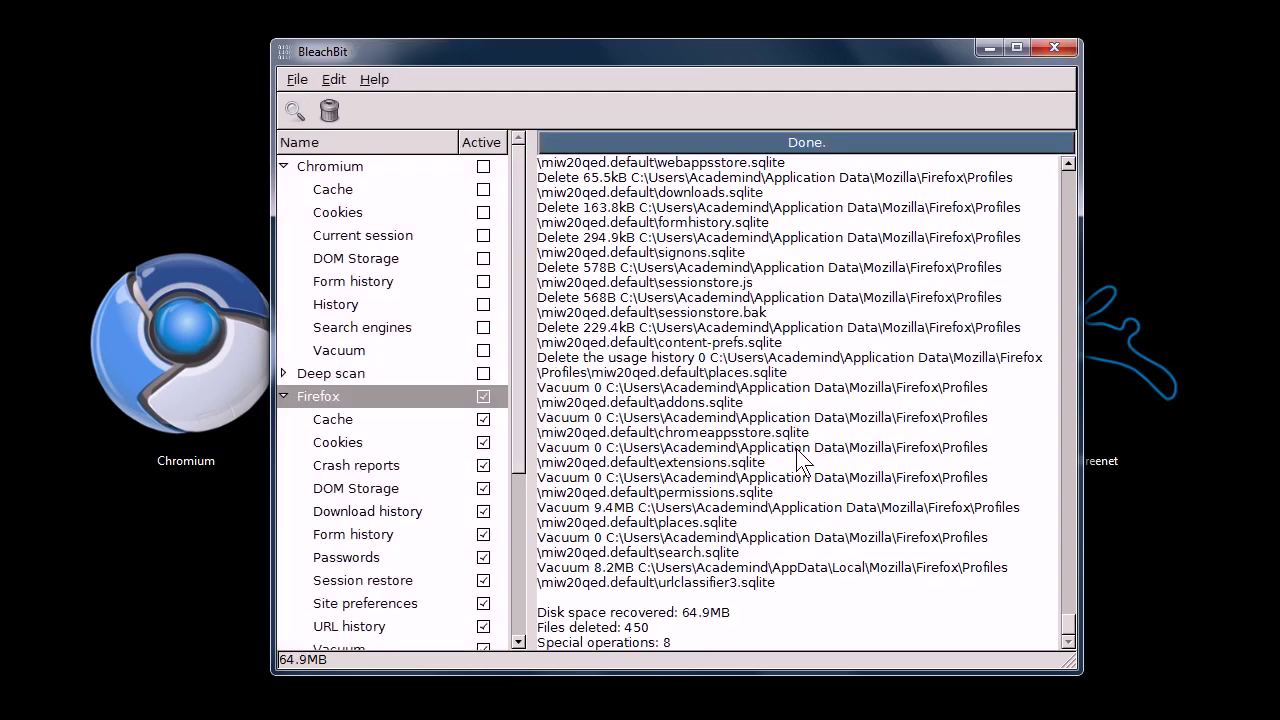
pyautogui.moveTo(514, 313)
pyautogui.mouseDown()
pyautogui.moveTo(516, 419)
pyautogui.moveTo(497, 500)
pyautogui.moveTo(522, 310)
pyautogui.mouseUp()
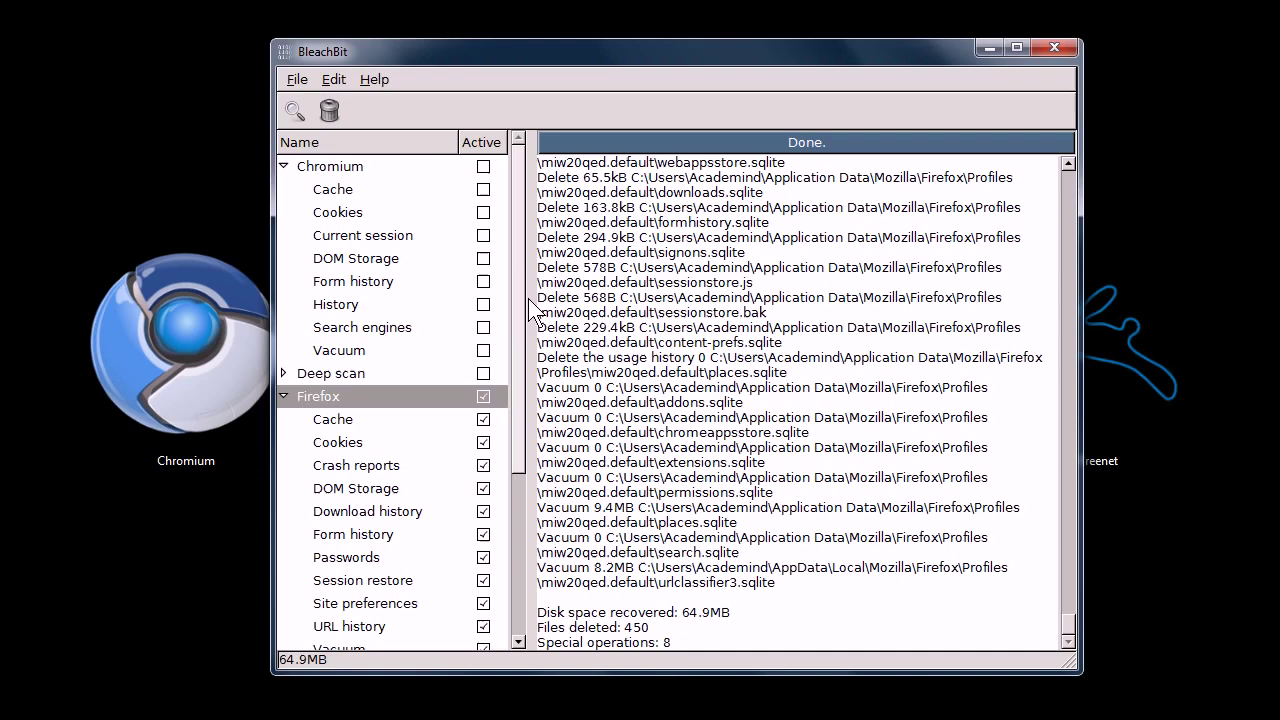
pyautogui.moveTo(522, 310)
pyautogui.mouseDown()
pyautogui.moveTo(509, 447)
pyautogui.moveTo(509, 289)
pyautogui.mouseUp()
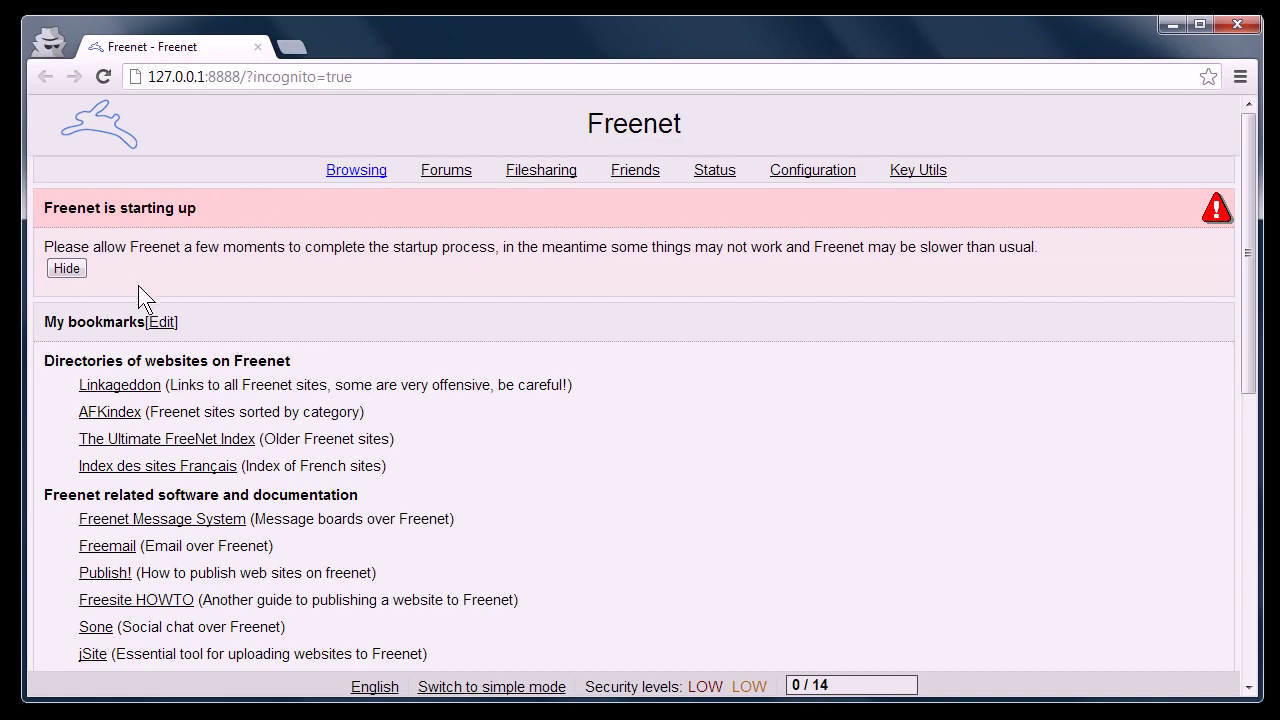
pyautogui.scroll(-2, 150, 260)
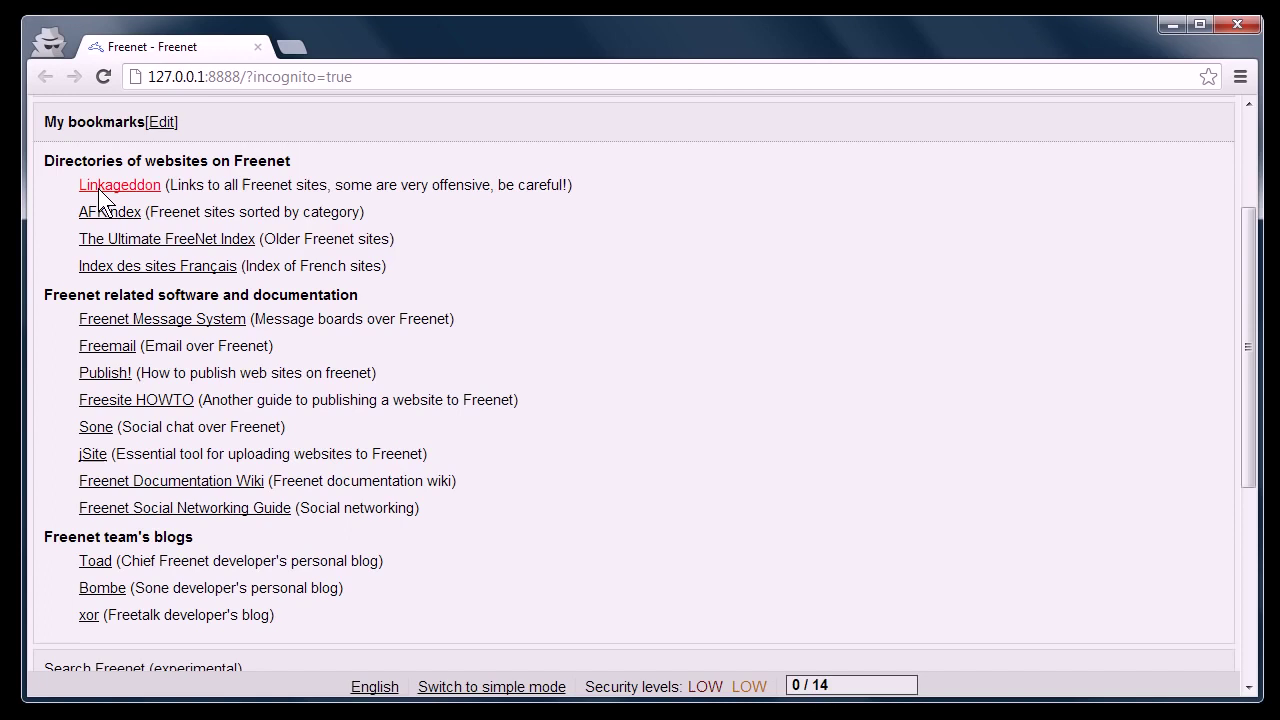
pyautogui.scroll(2, 130, 252)
pyautogui.moveTo(510, 171)
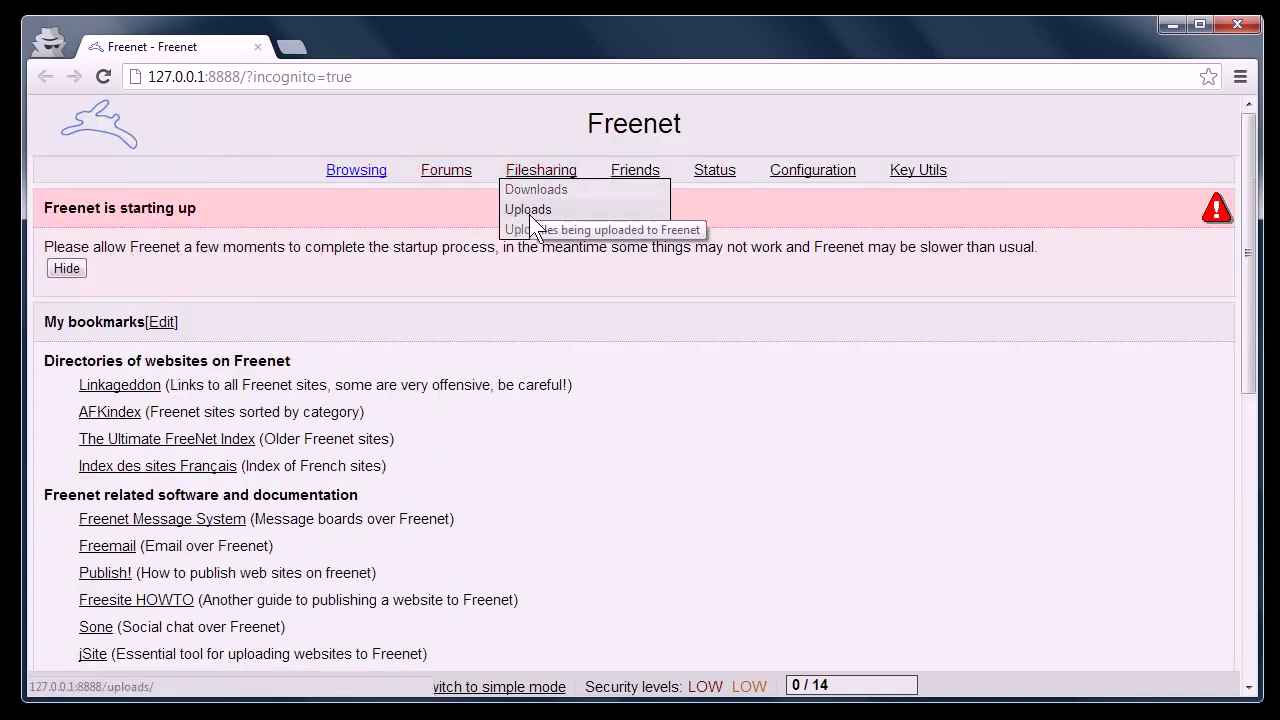
pyautogui.moveTo(633, 180)
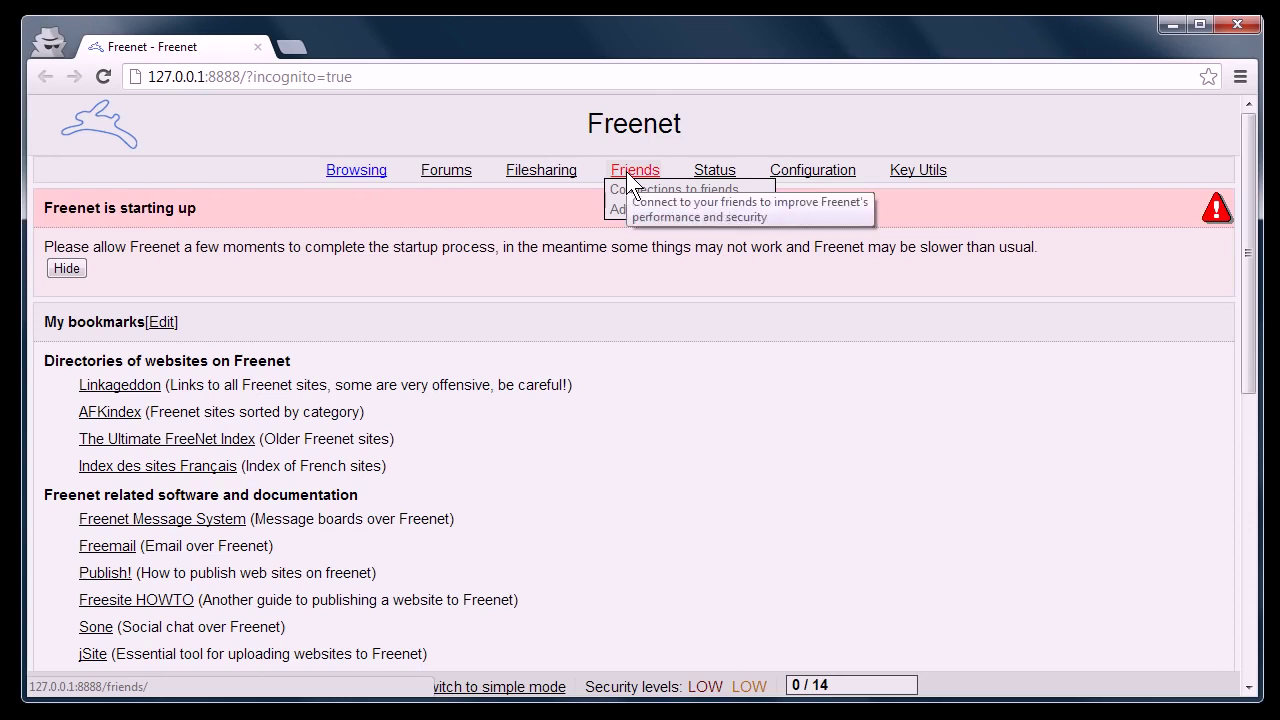